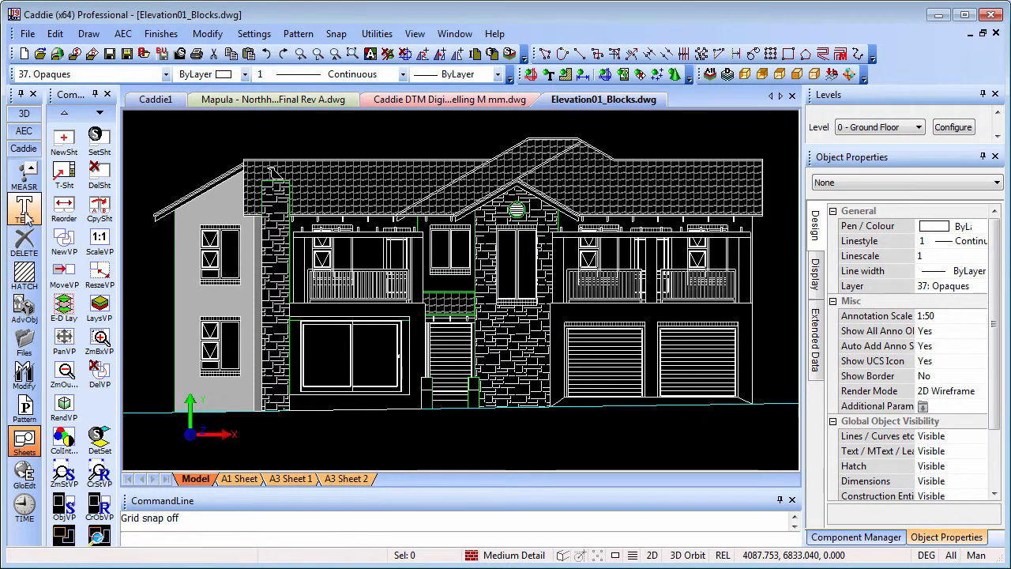
Step: Place the text "Front Elevation" in Arial, height 10 mm at 1:50, below the left part of the house
left_click(25, 207)
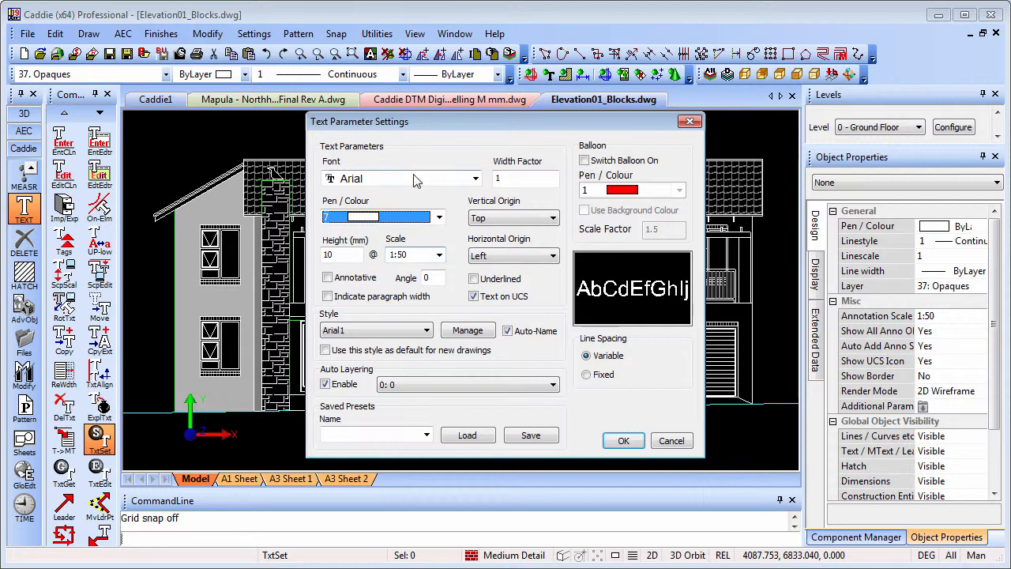
left_click(621, 441)
left_click(101, 144)
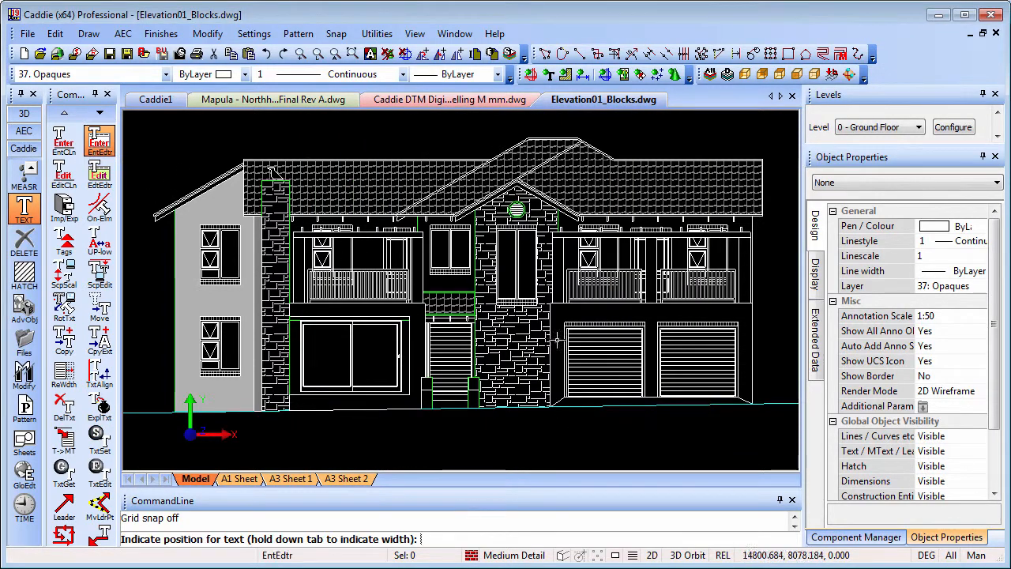
left_click(211, 438)
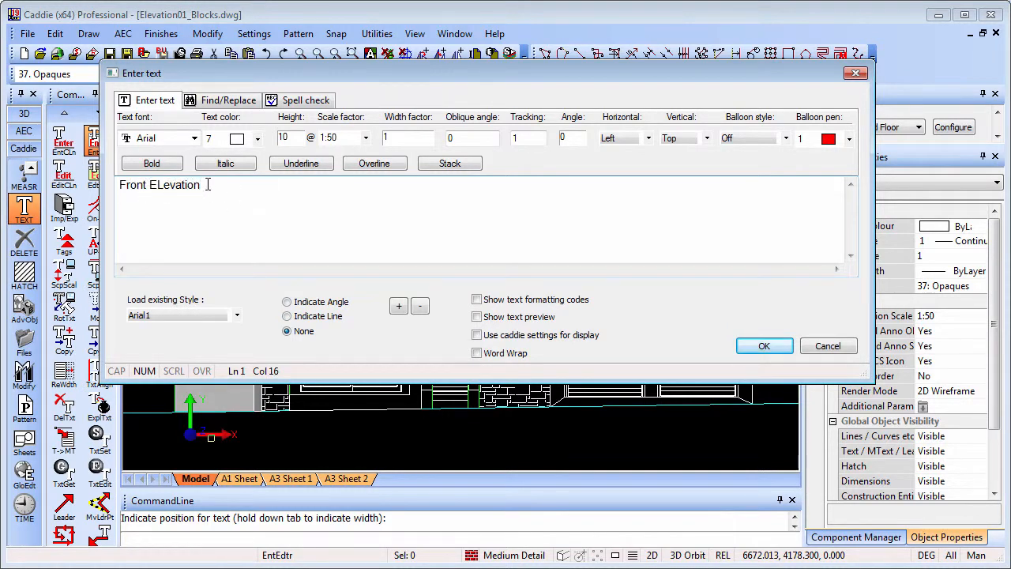
key("BackSpace")
type("l")
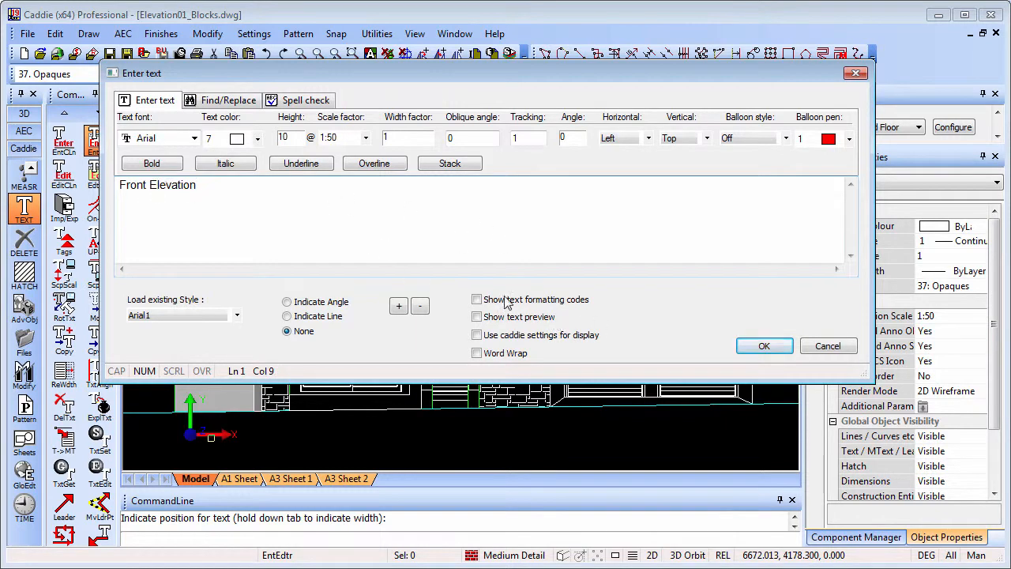
left_click(764, 347)
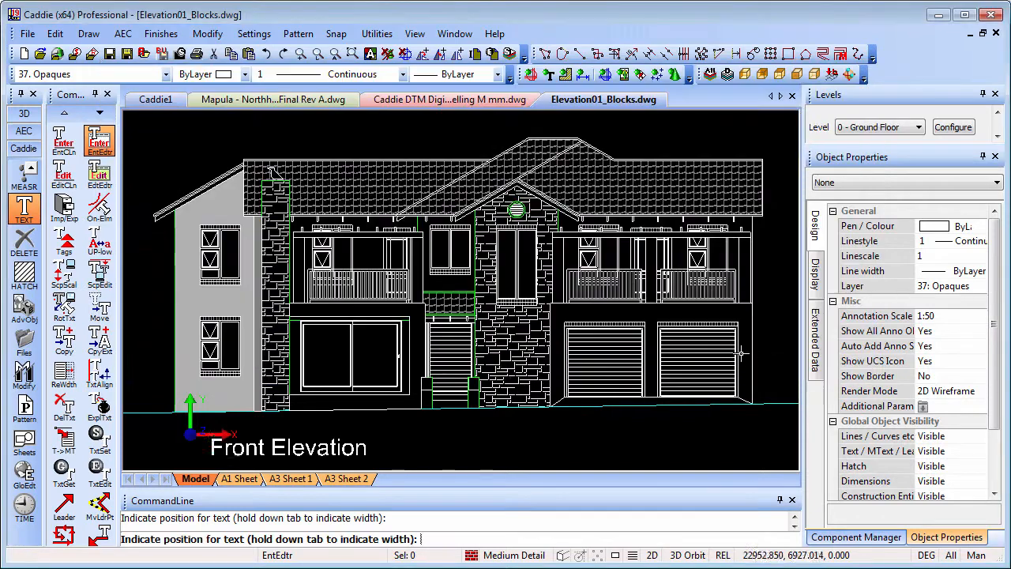
Step: Move the "Front Elevation" text slightly up and to the right, just below the ground line
key("Escape")
left_click(215, 444)
left_click(210, 433)
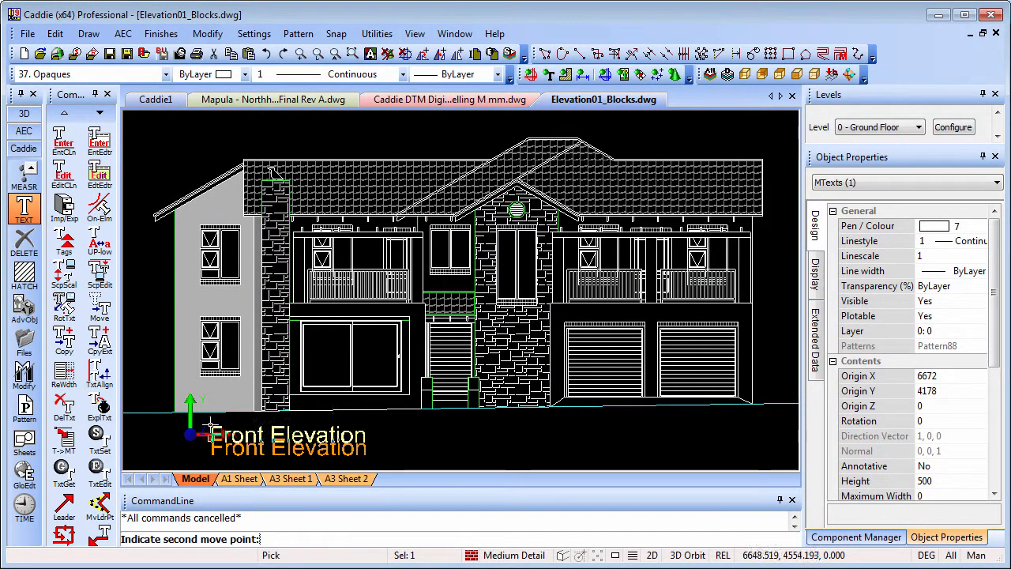
left_click(366, 436)
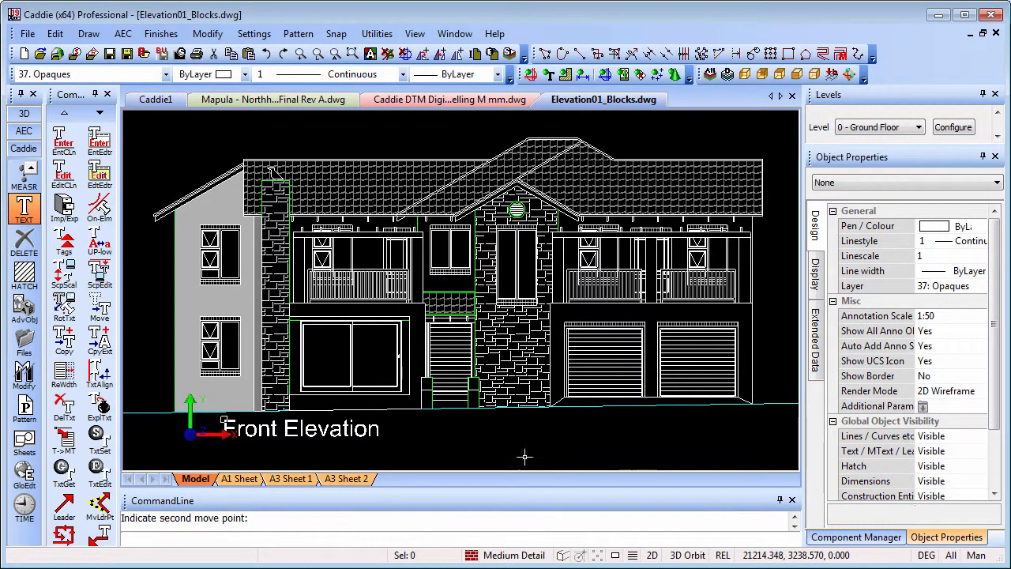
Step: Draw a rectangular viewport object around the whole elevation and its title for transfer to a sheet
left_click(24, 441)
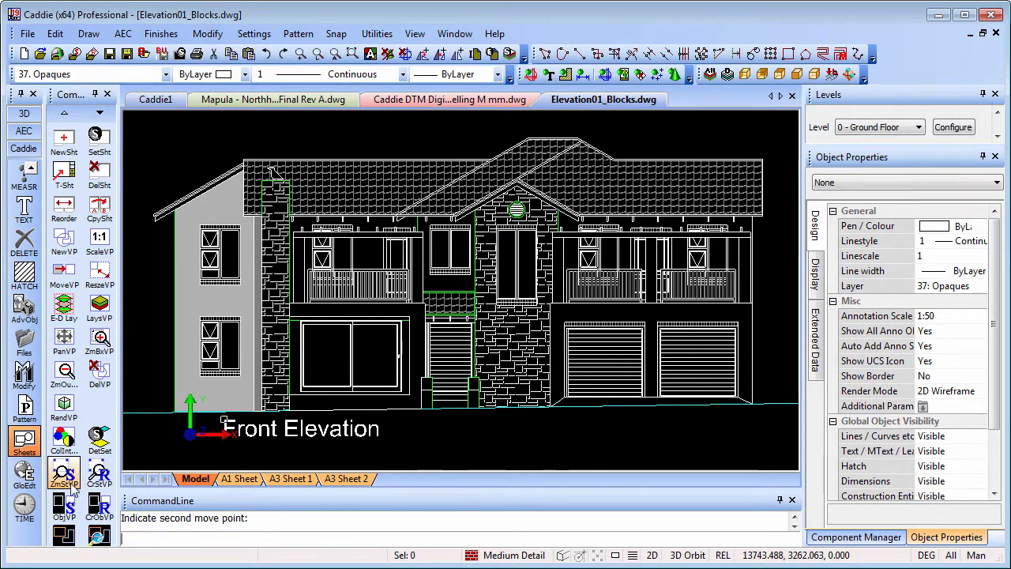
left_click(64, 505)
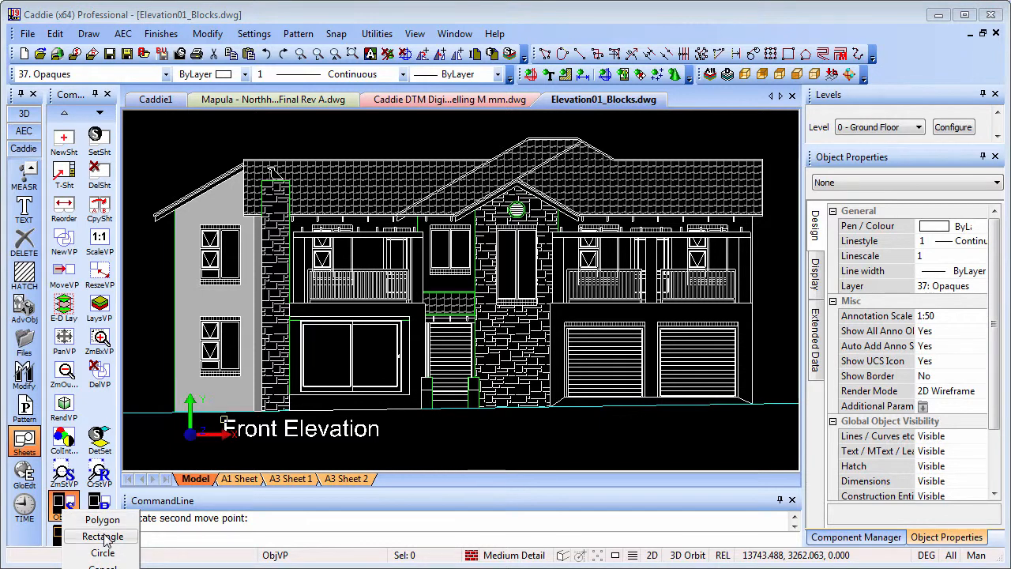
left_click(103, 537)
left_click(144, 135)
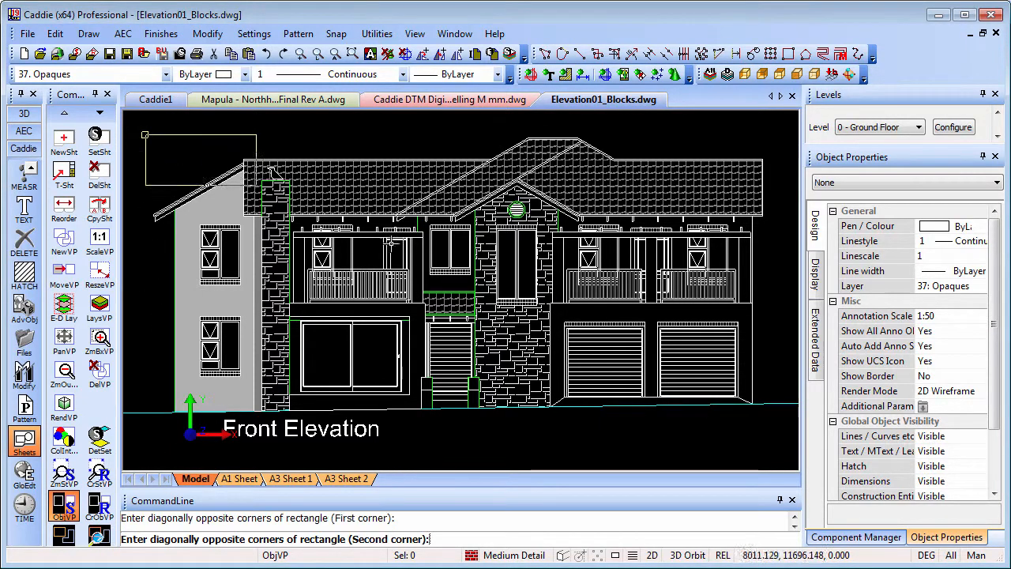
left_click(776, 444)
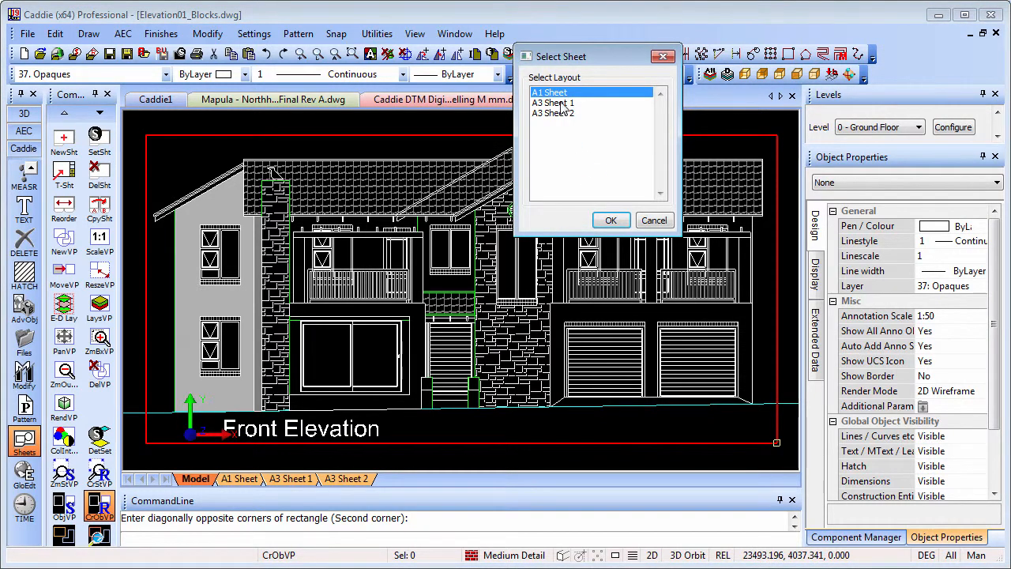
Step: Create a 1:50 viewport of the outlined elevation on A3 Sheet 1 and place it in the lower half of the sheet
left_click(560, 103)
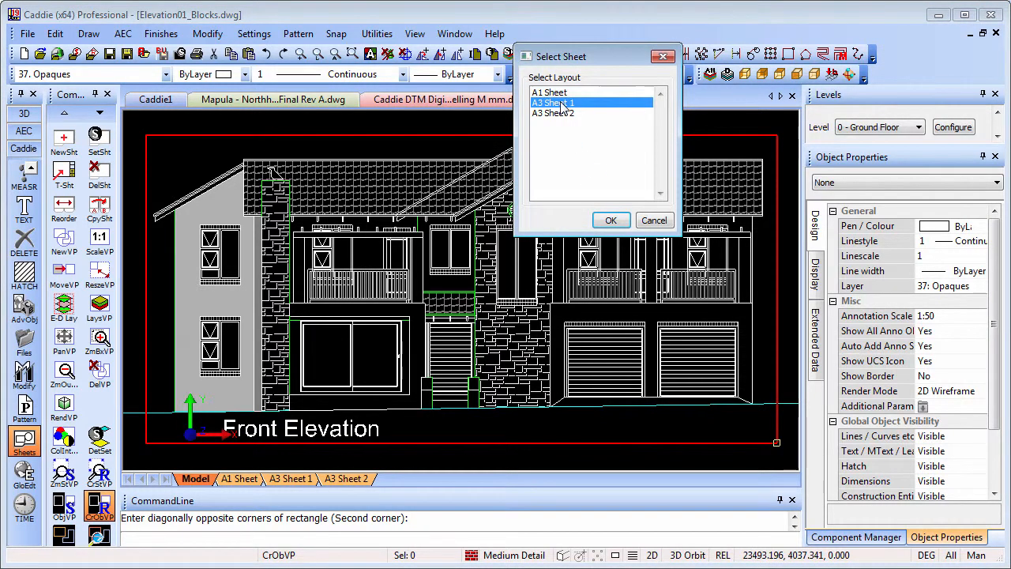
left_click(611, 221)
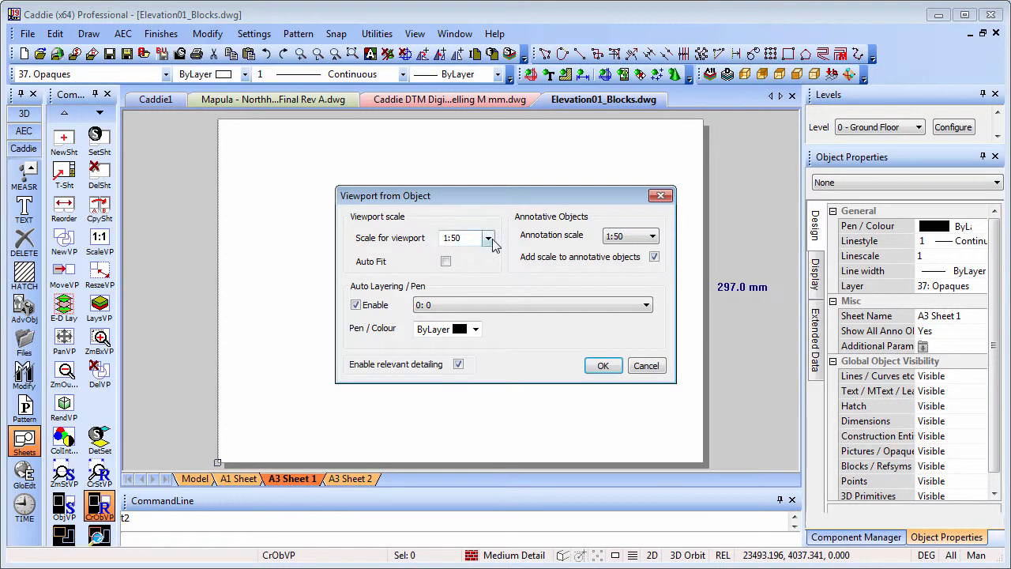
left_click(603, 366)
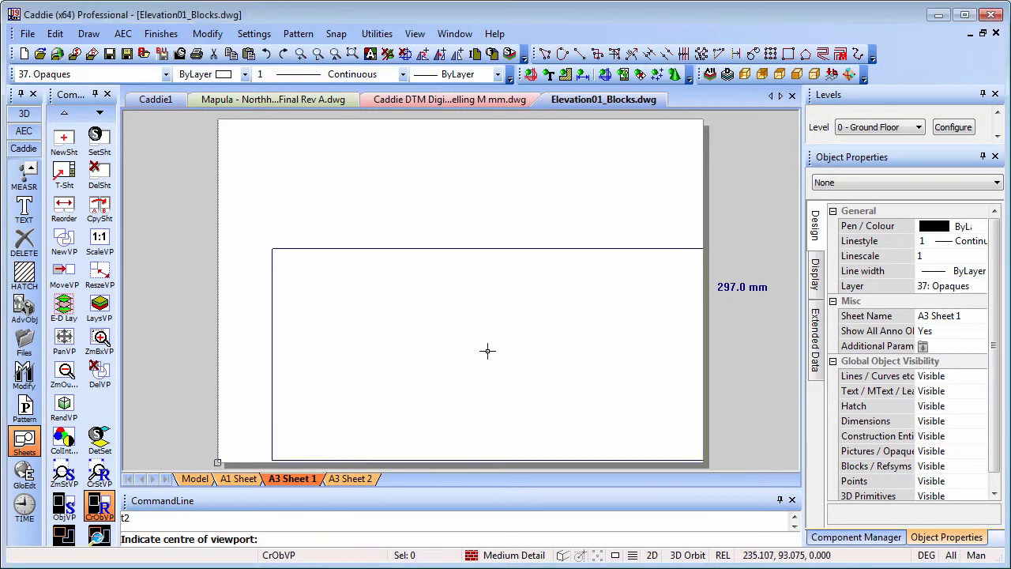
left_click(459, 355)
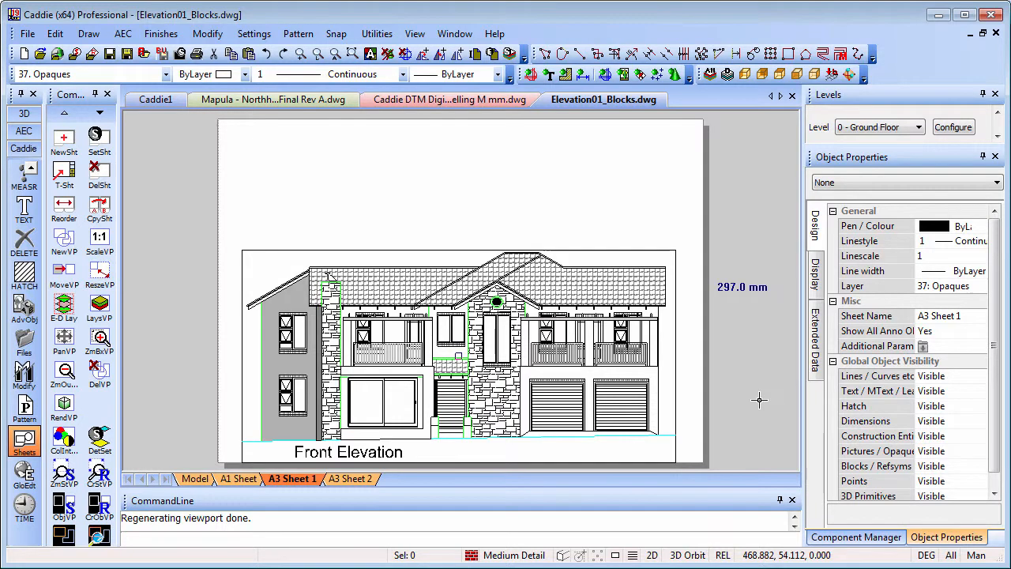
Step: Add a 1:100 viewport of the elevation above the first one, without adding the scale to annotative objects
left_click(99, 505)
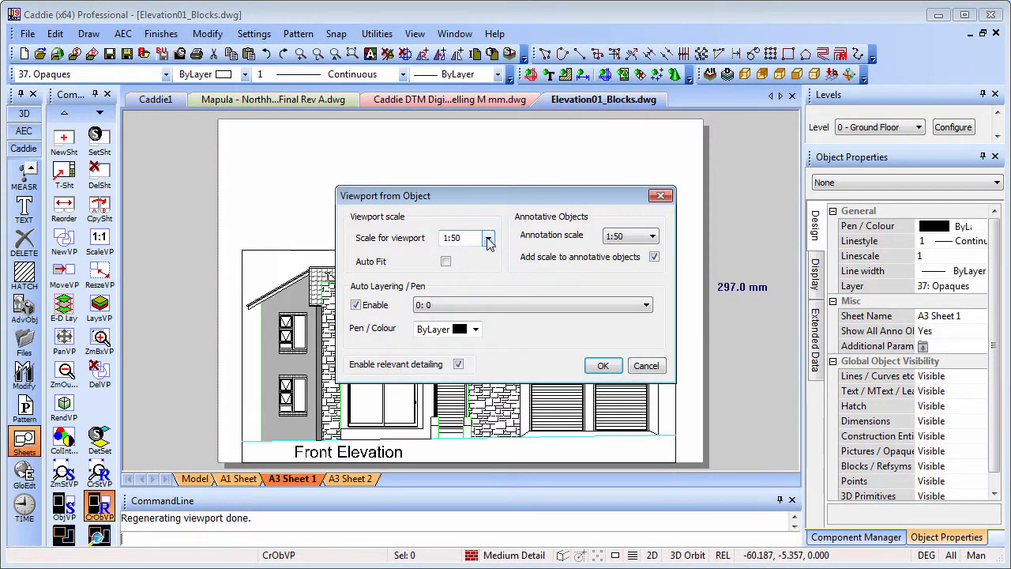
left_click(654, 257)
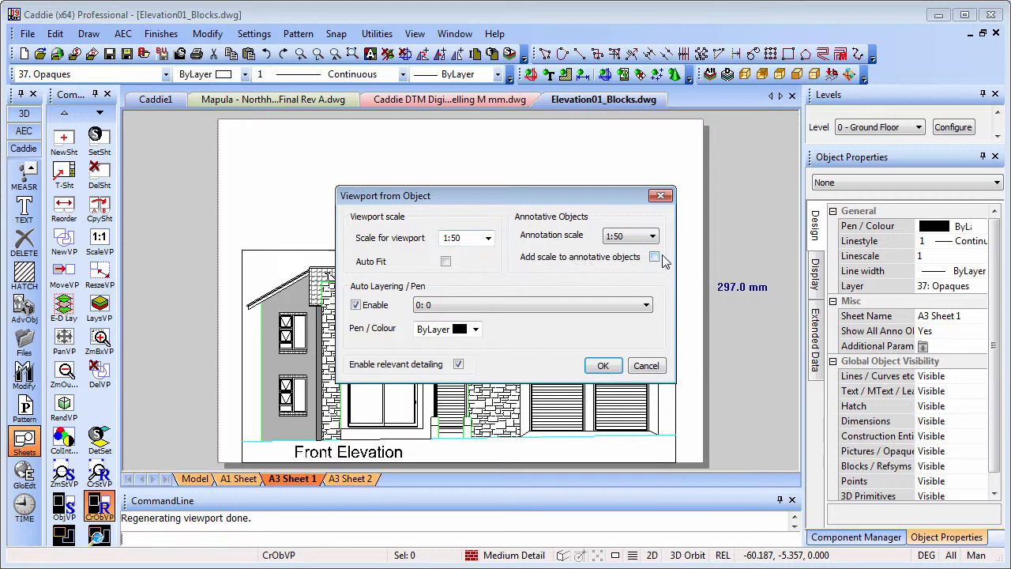
left_click(488, 237)
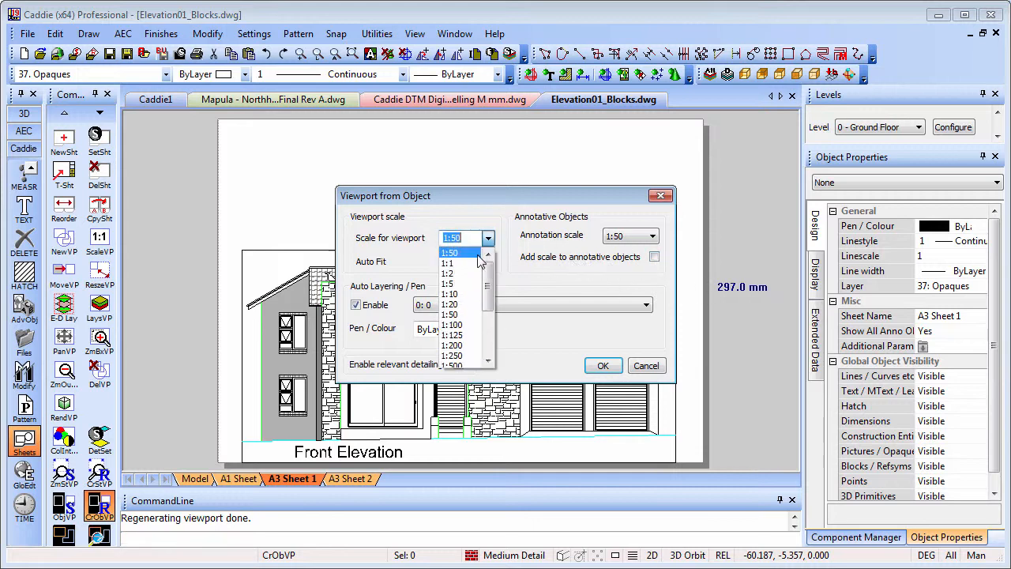
left_click(462, 325)
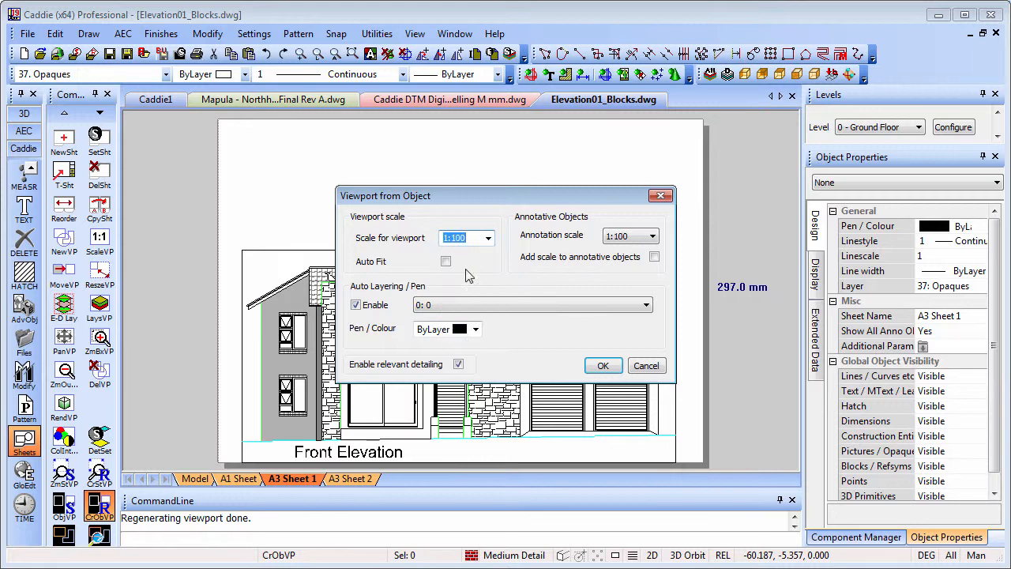
left_click(603, 365)
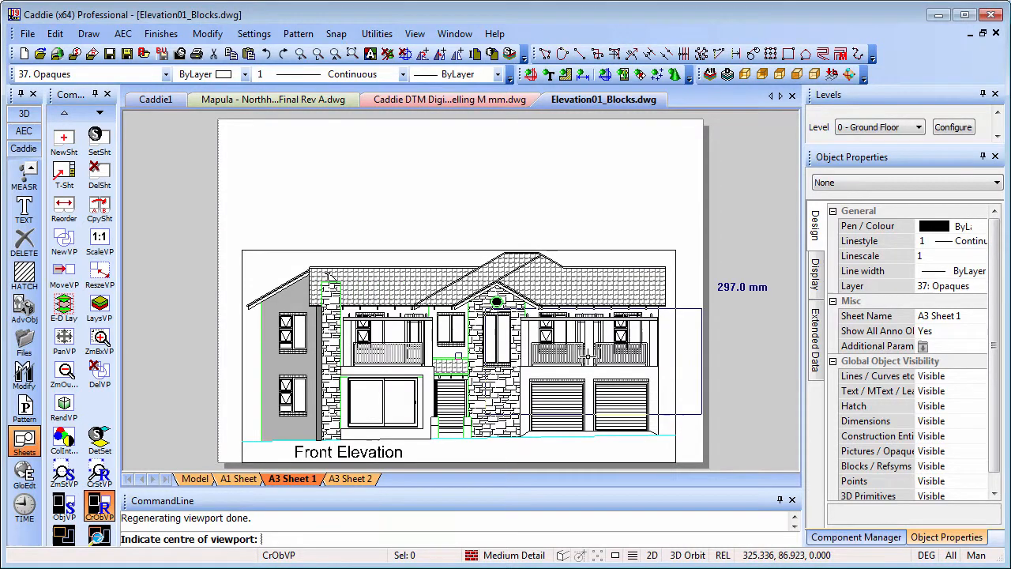
left_click(558, 188)
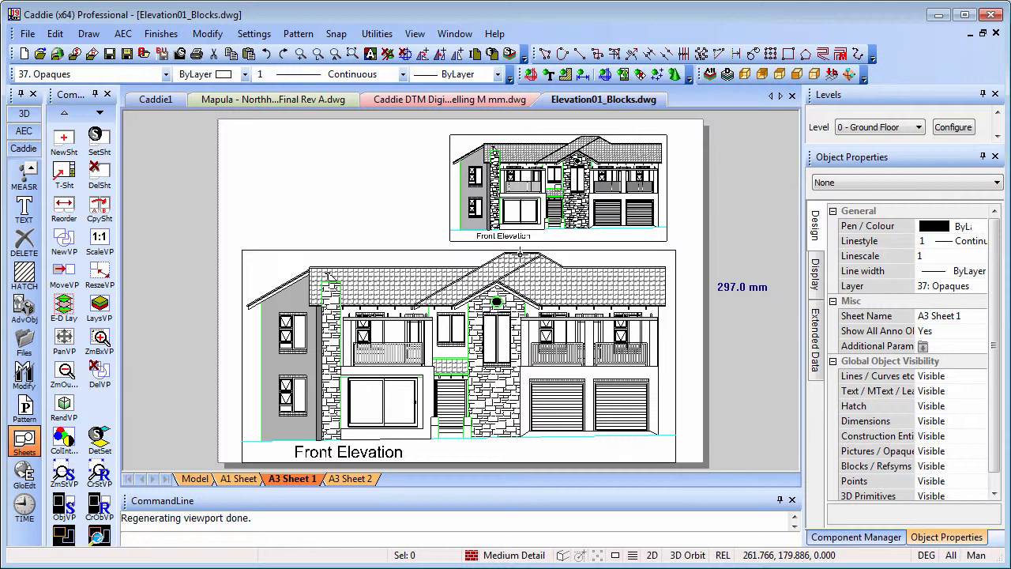
Step: Return to model space and make new text annotative with a plotted height of 10 in the text settings
left_click(196, 478)
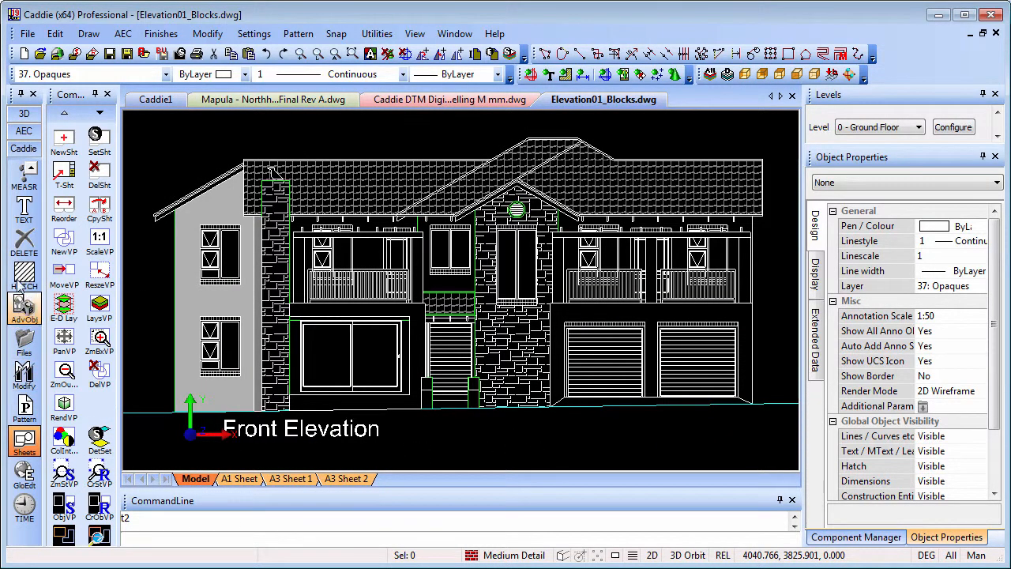
left_click(24, 207)
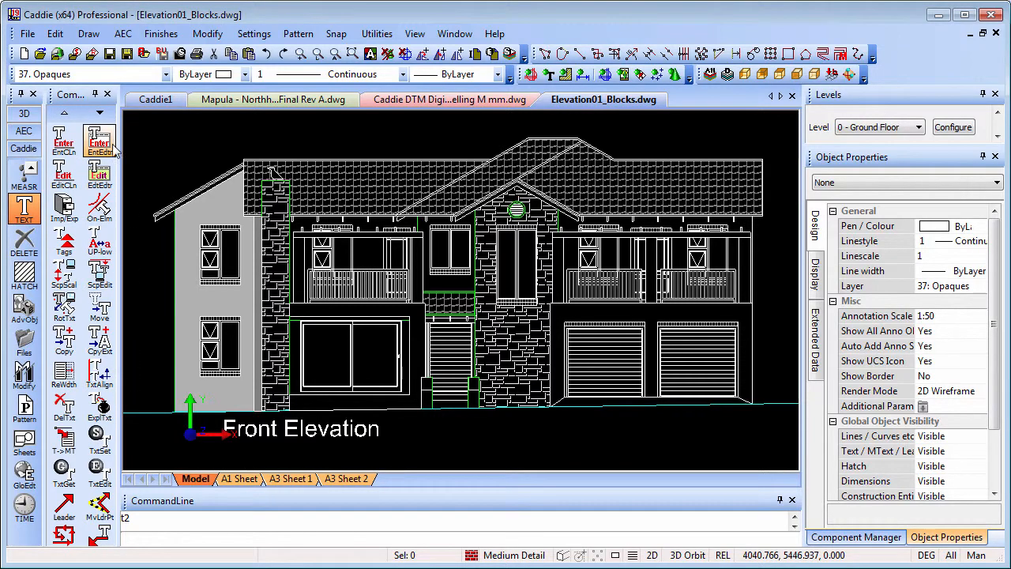
left_click(100, 444)
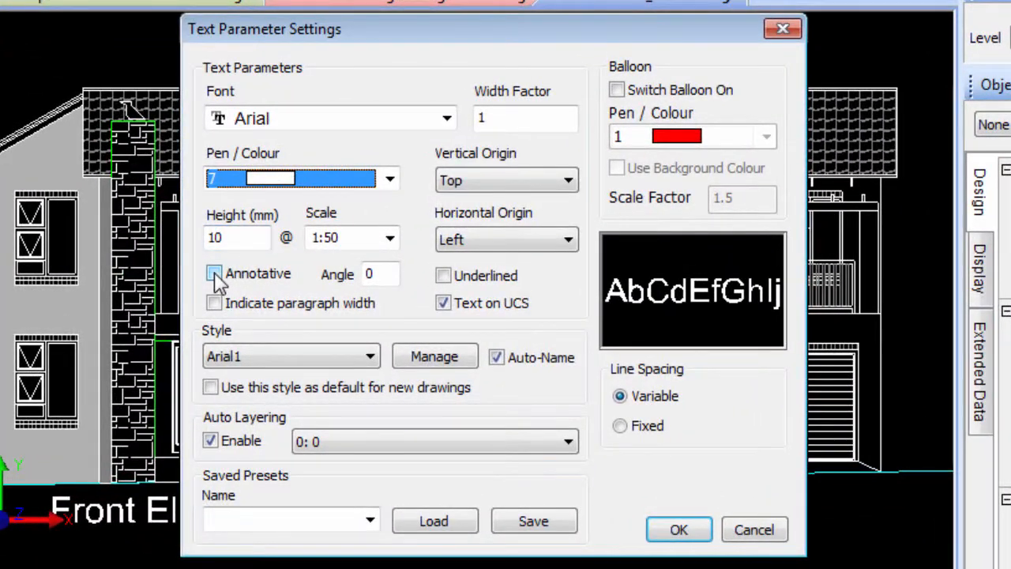
left_click(215, 273)
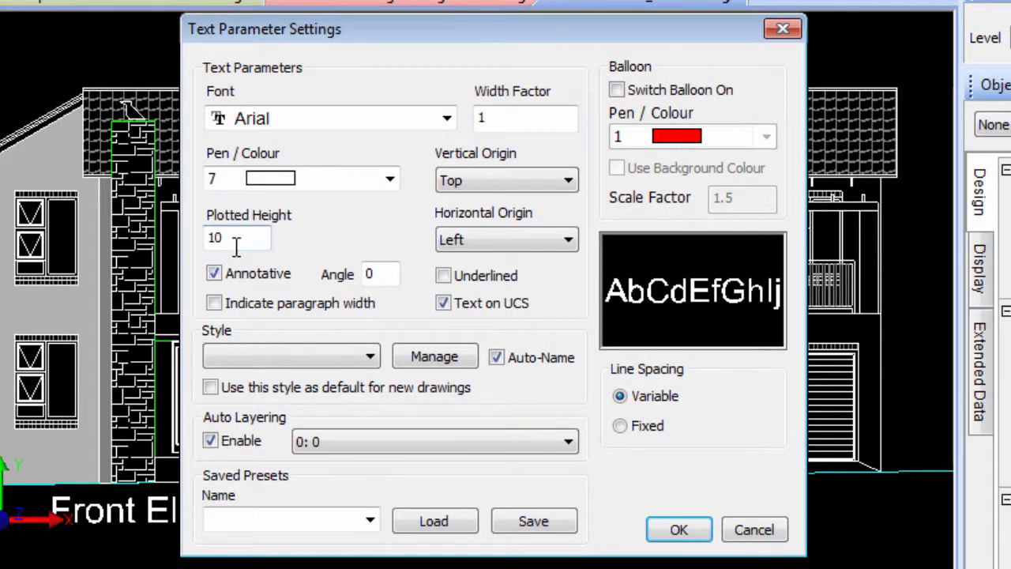
left_click(214, 274)
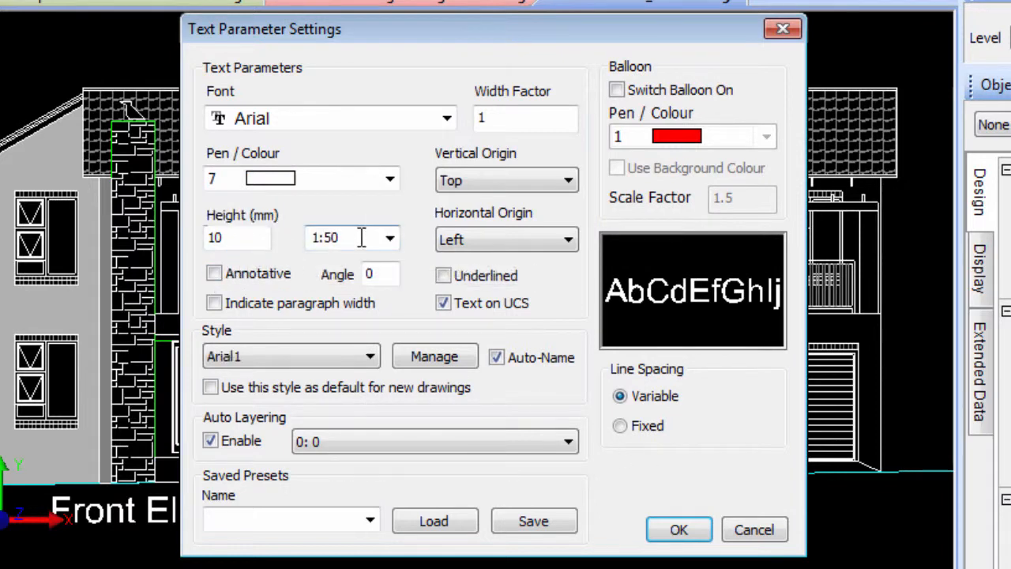
left_click(214, 273)
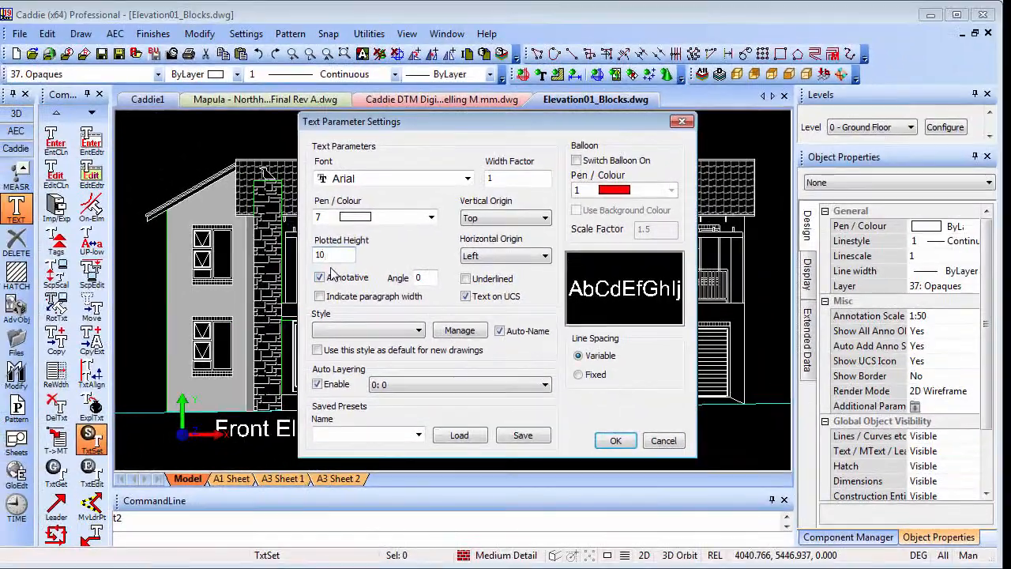
left_click(615, 440)
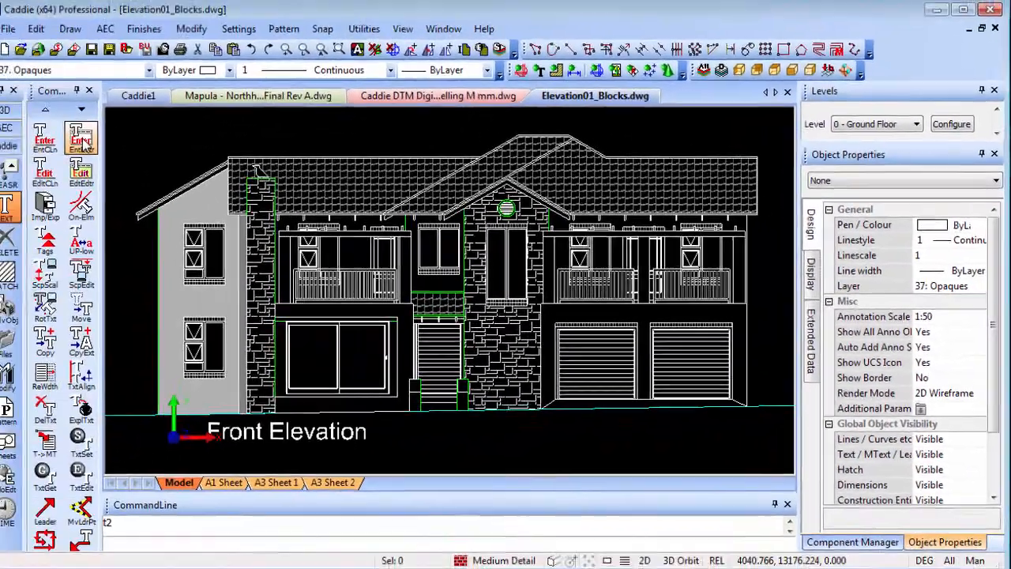
Step: Place an annotative text "Front Elevation" below the house, to the right of the existing title
left_click(81, 140)
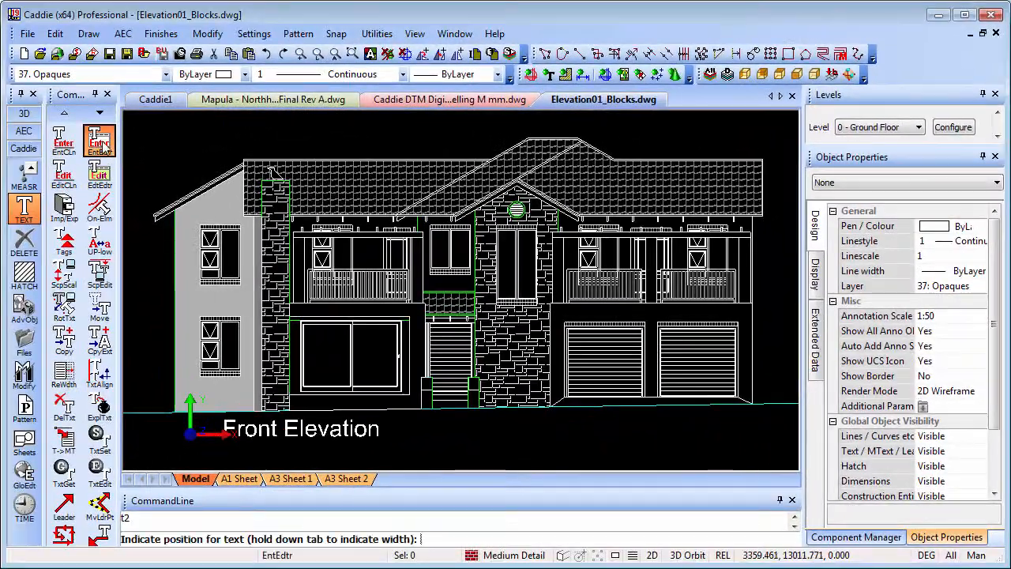
left_click(422, 436)
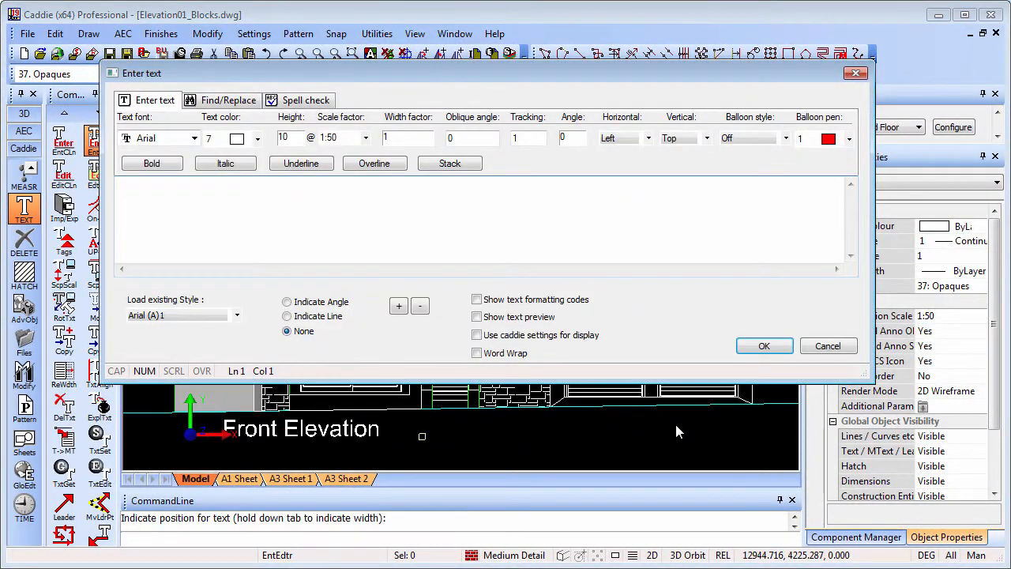
type("Elevati")
type("Front")
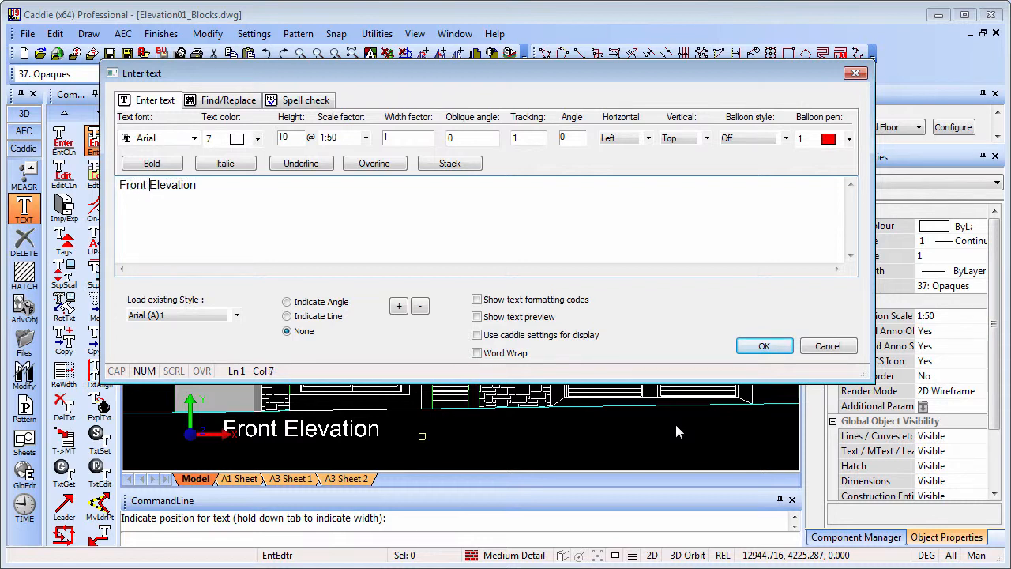
left_click(763, 345)
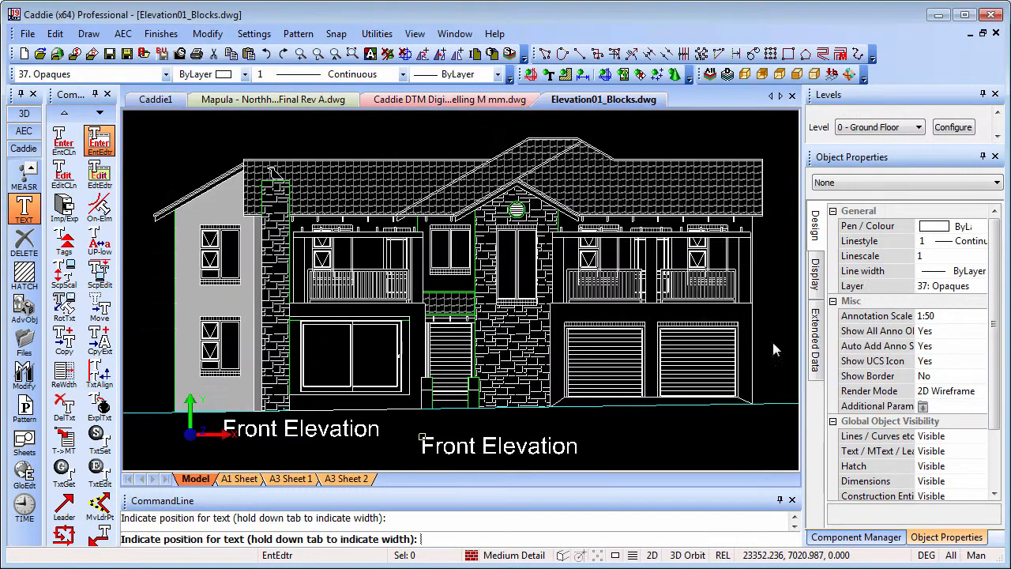
Step: Move the annotative "Front Elevation" text up to line up with the existing title
key("Escape")
left_click(424, 448)
left_click(423, 437)
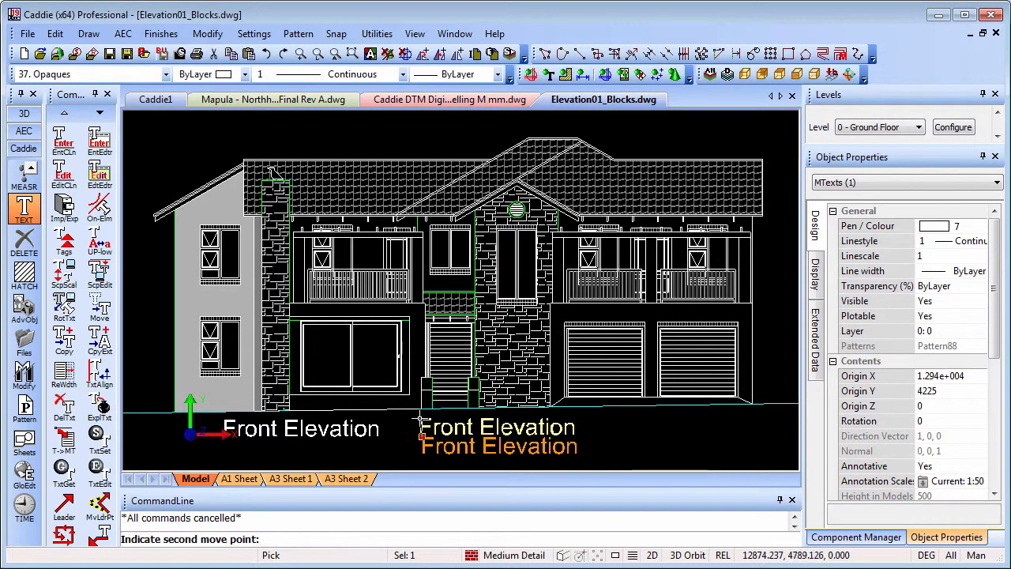
left_click(422, 425)
Step: Edit the annotative title below the house to read "Front Elevation Annotative"
right_click(521, 427)
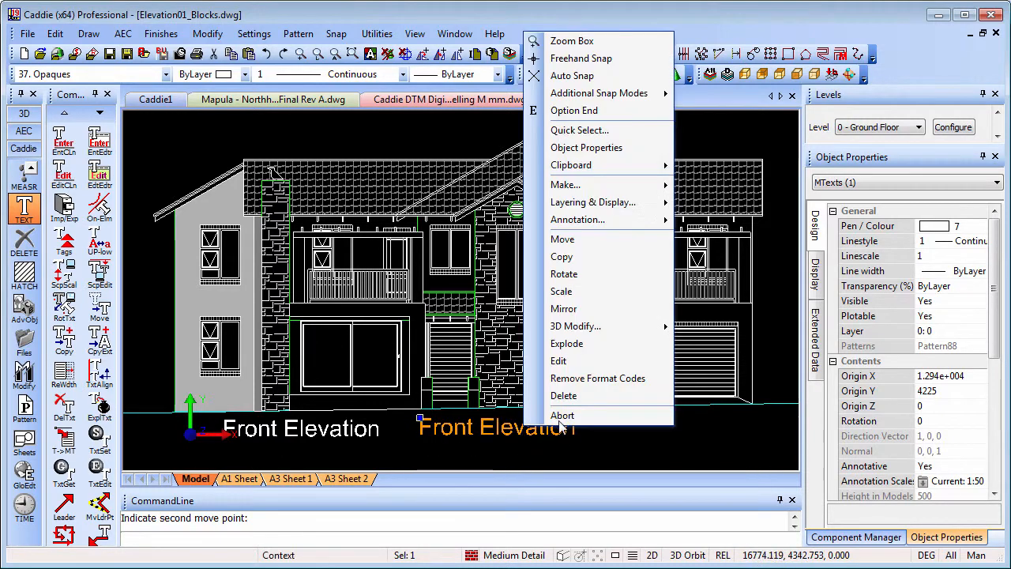
left_click(556, 357)
left_click(303, 189)
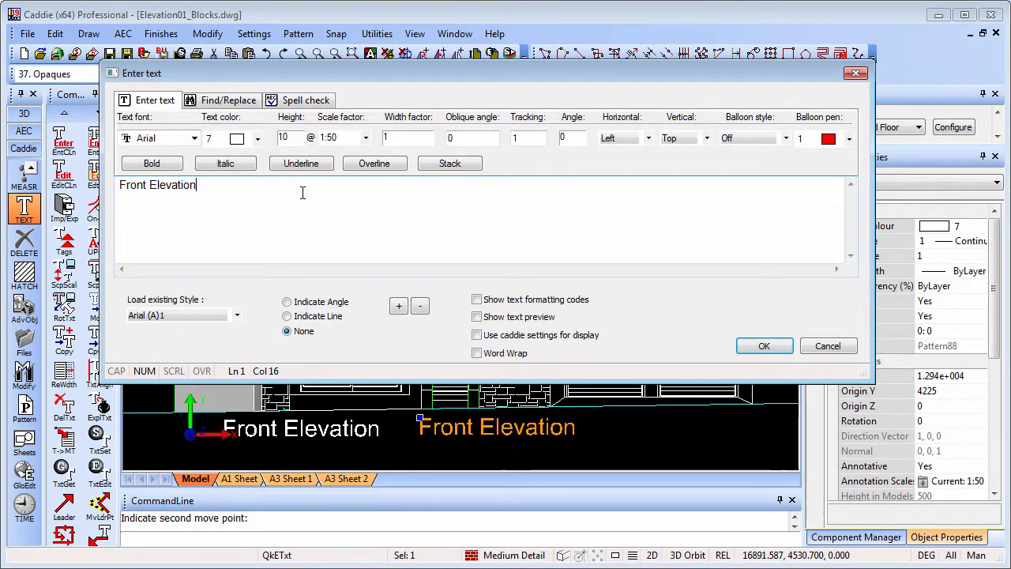
type("Annotative")
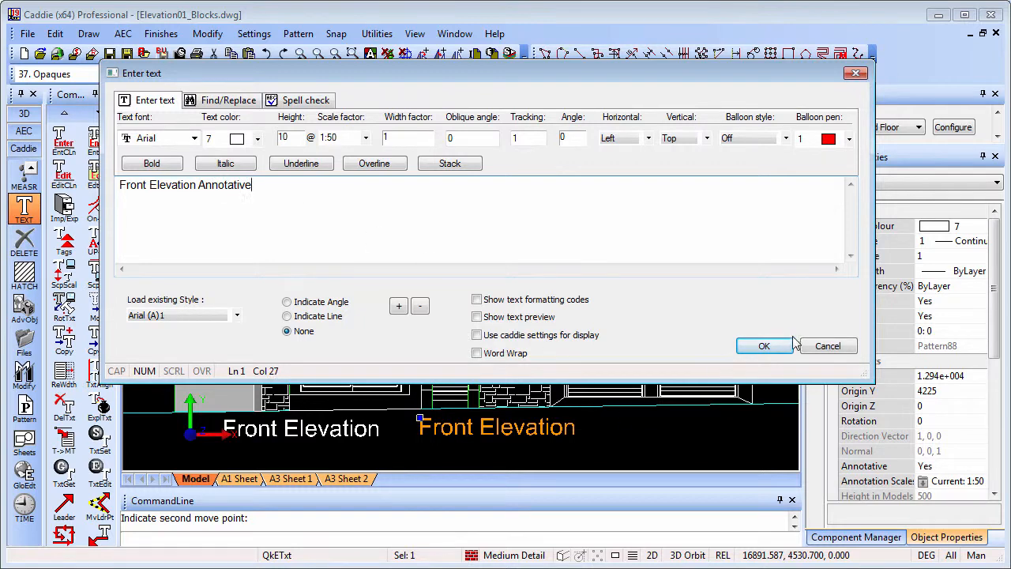
left_click(766, 346)
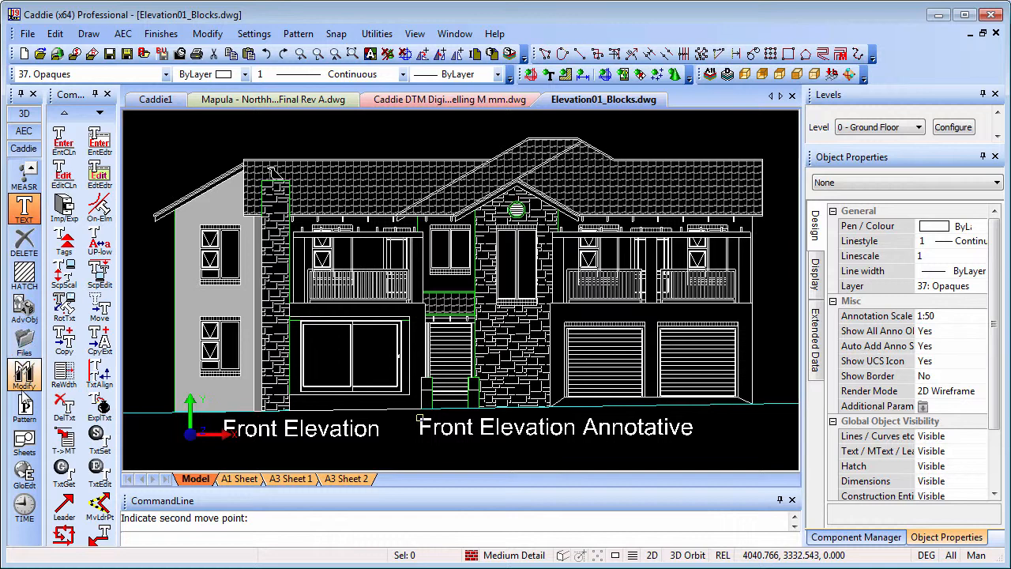
Step: Define a rectangular viewport area in model space around the house elevation and both titles
left_click(25, 443)
left_click(64, 506)
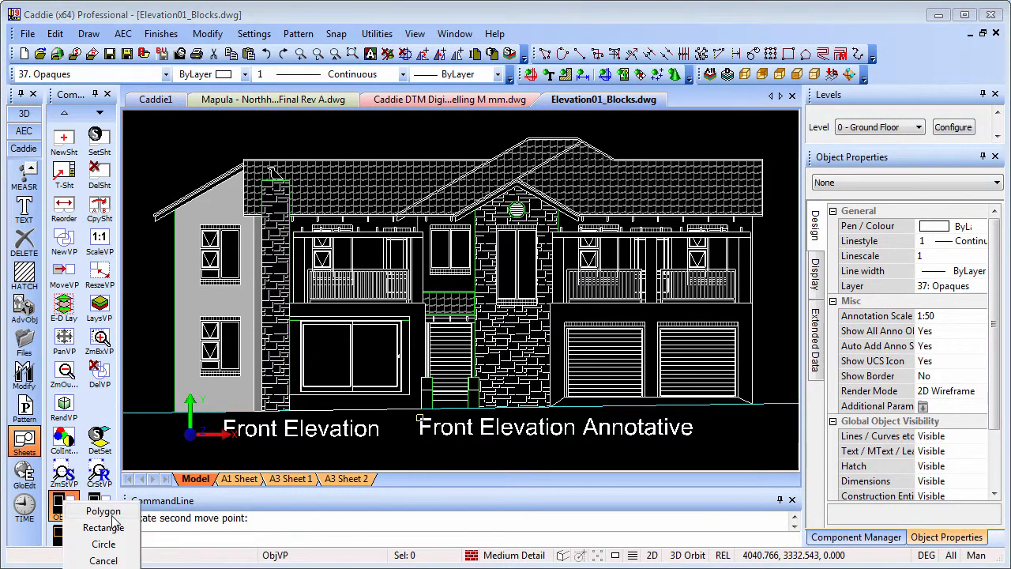
left_click(107, 528)
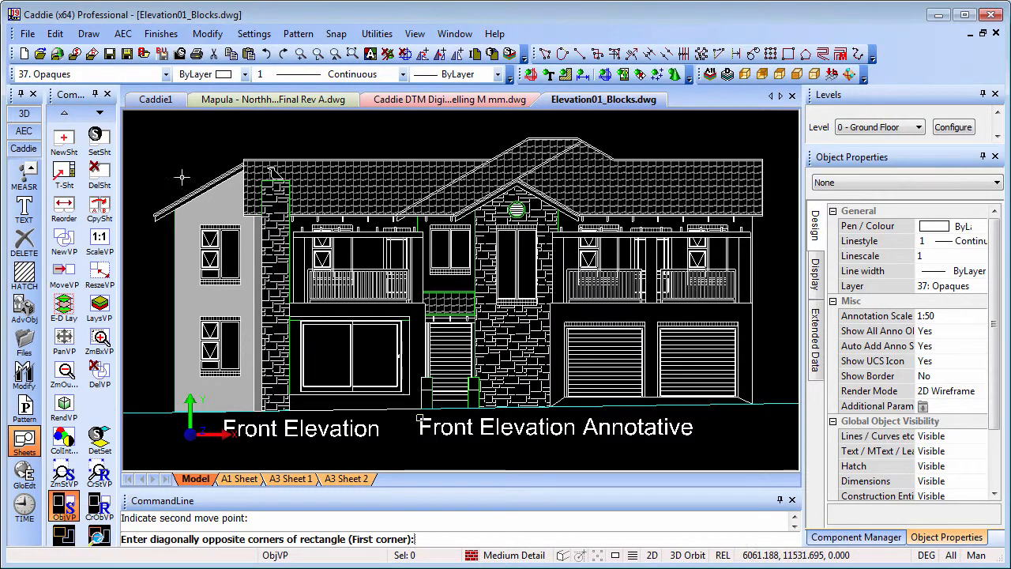
left_click(143, 145)
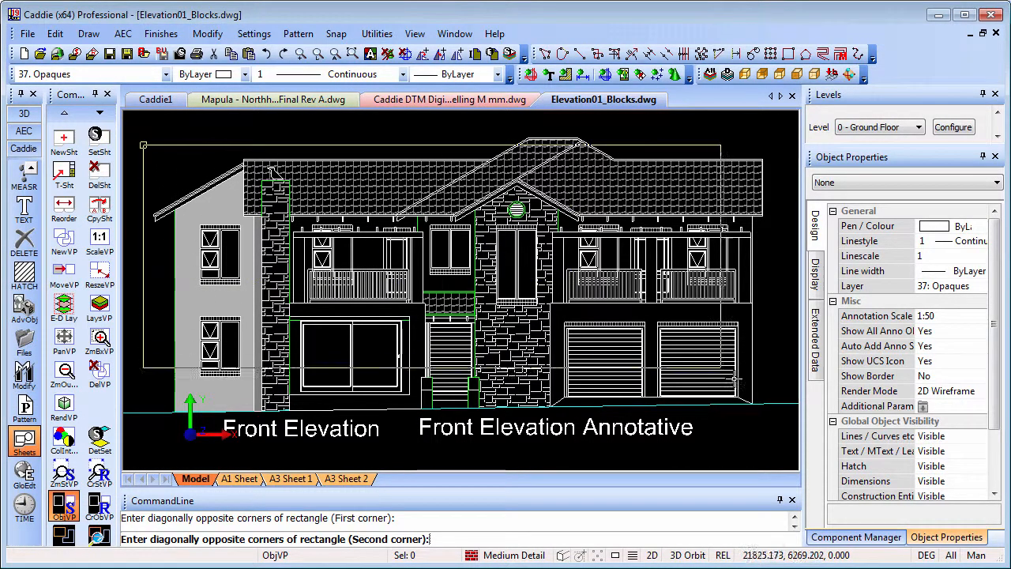
left_click(770, 445)
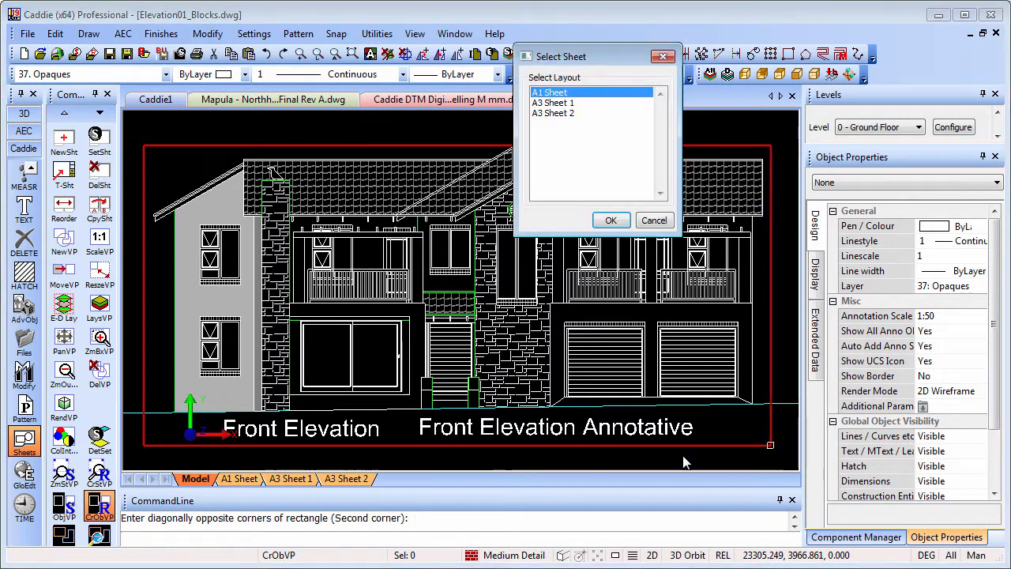
Step: Place the viewport on the lower part of A3 Sheet 2 at 1:50 and raise its upper edge to include the whole roof
left_click(564, 114)
left_click(612, 221)
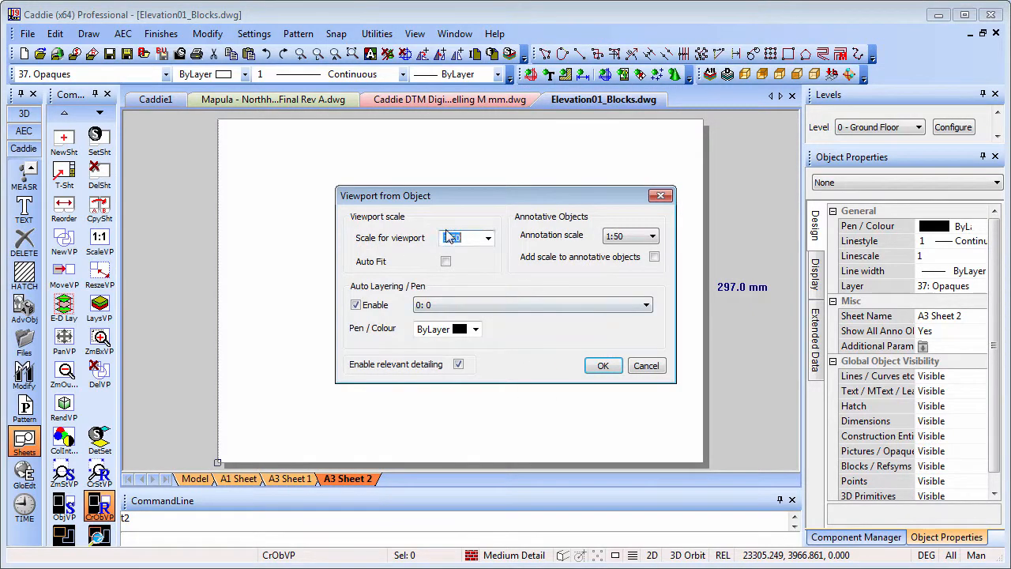
left_click(603, 365)
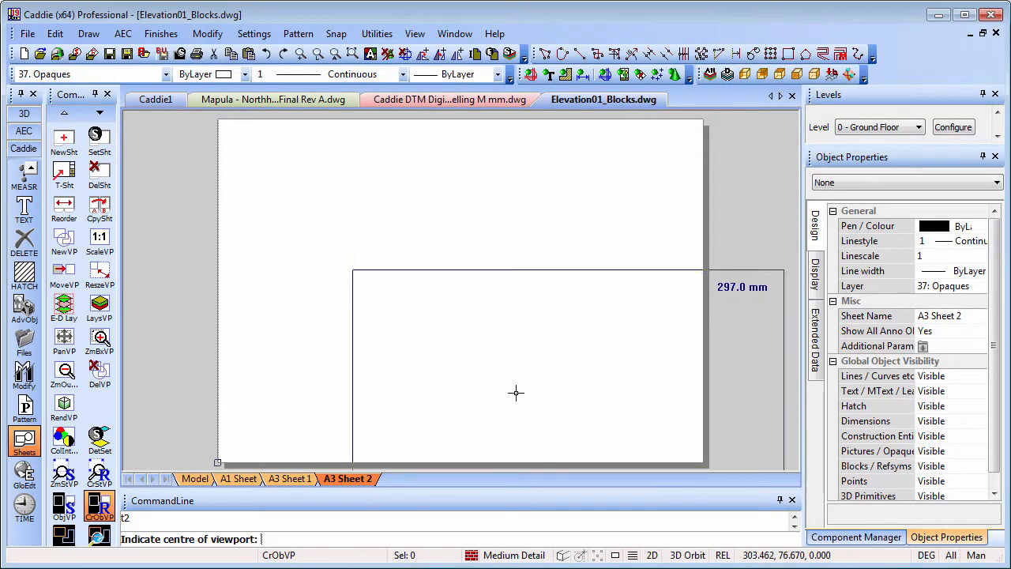
left_click(461, 357)
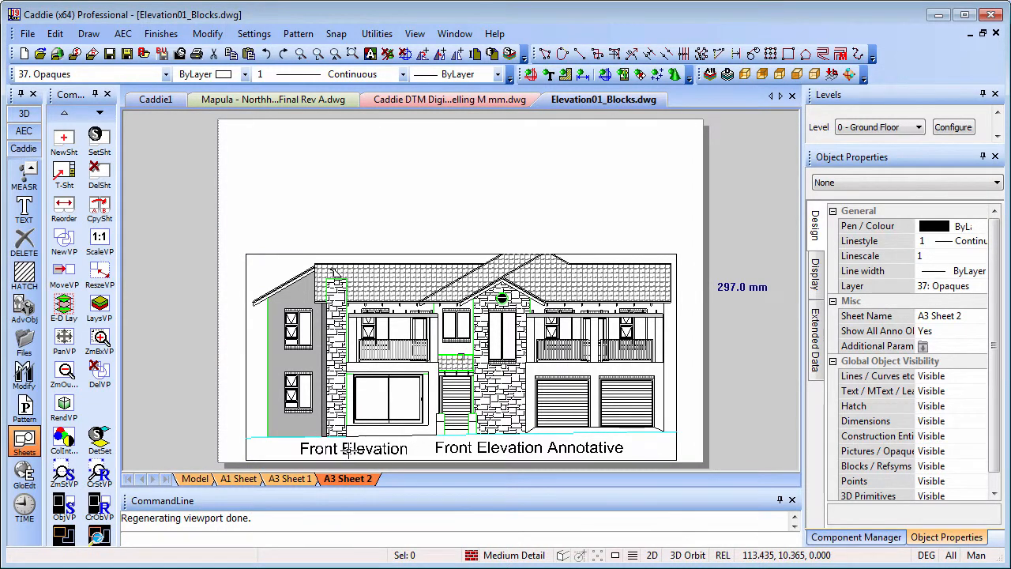
left_click(335, 273)
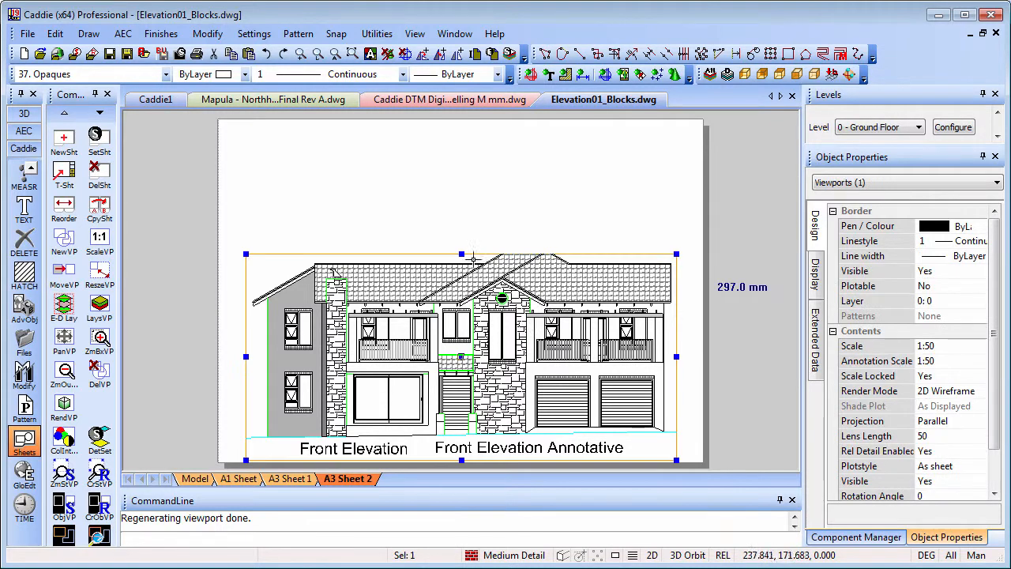
left_click(461, 254)
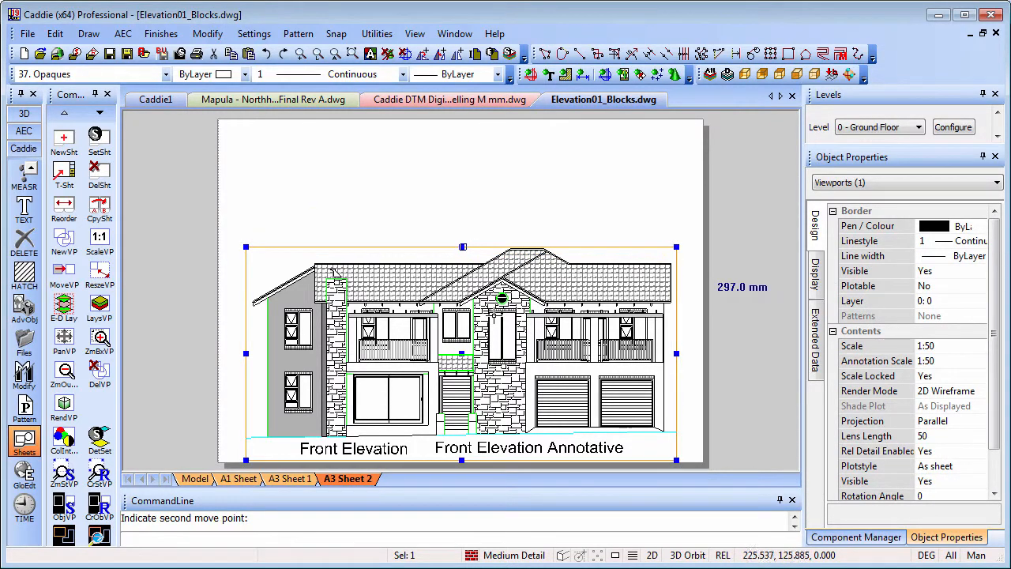
Step: Add a 1:100 viewport of the elevation above the 1:50 one, with its scale added to annotative objects
left_click(100, 509)
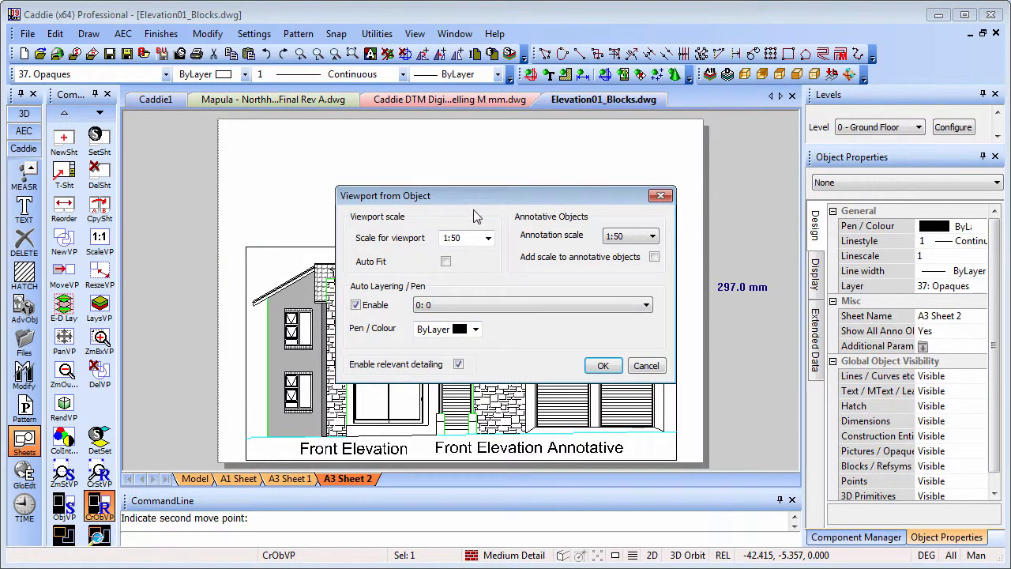
left_click(487, 238)
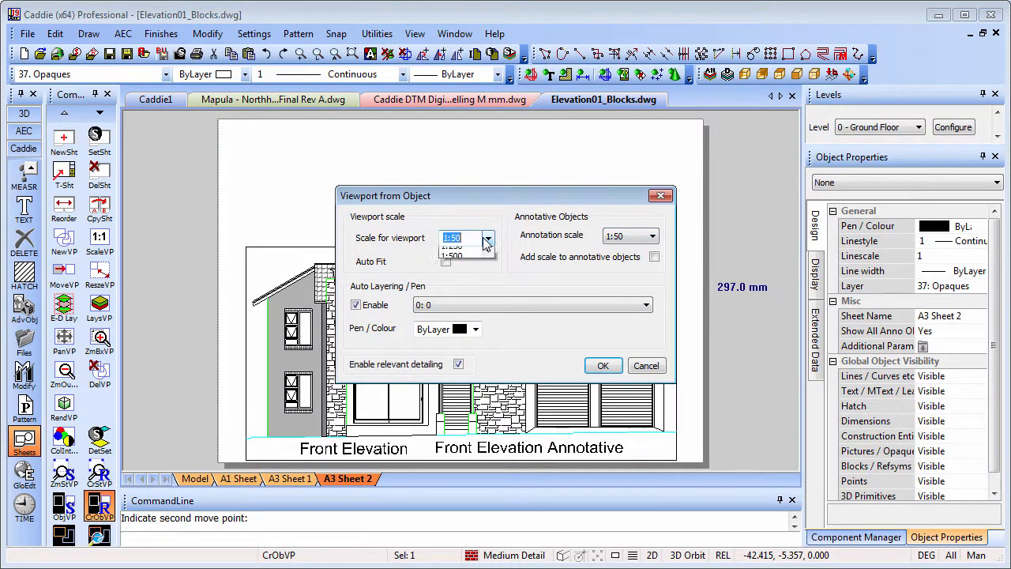
left_click(466, 324)
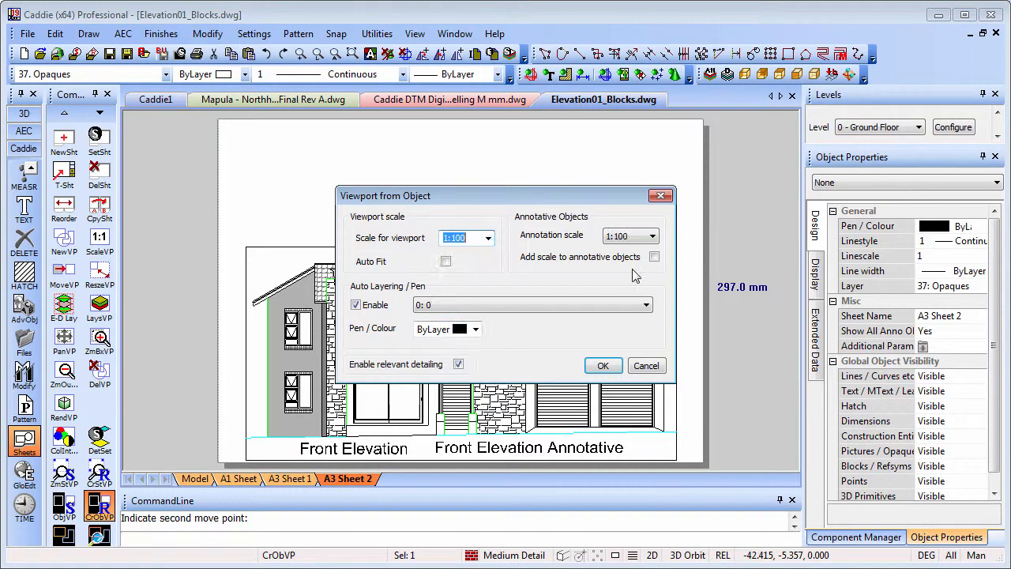
left_click(654, 257)
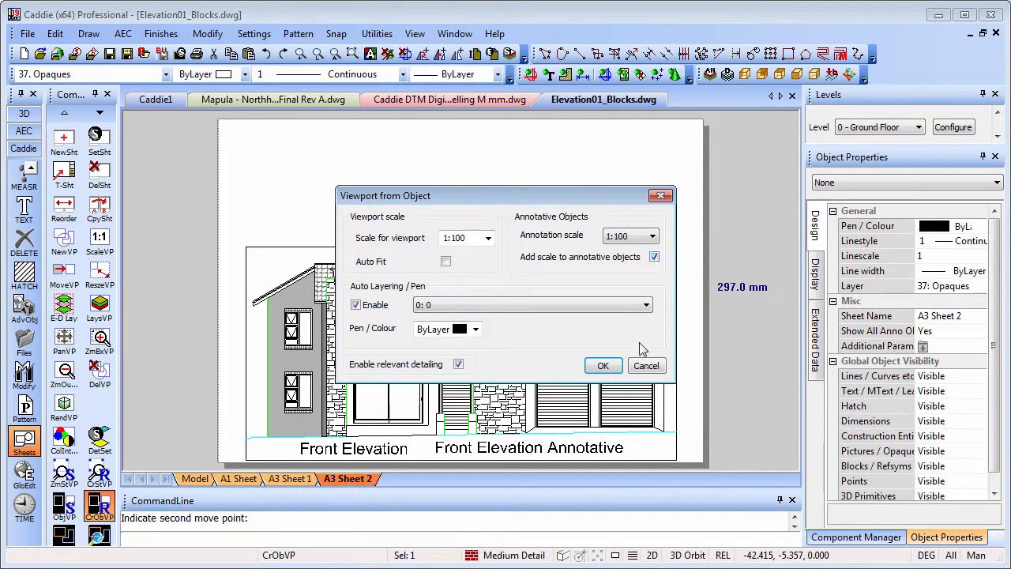
left_click(604, 365)
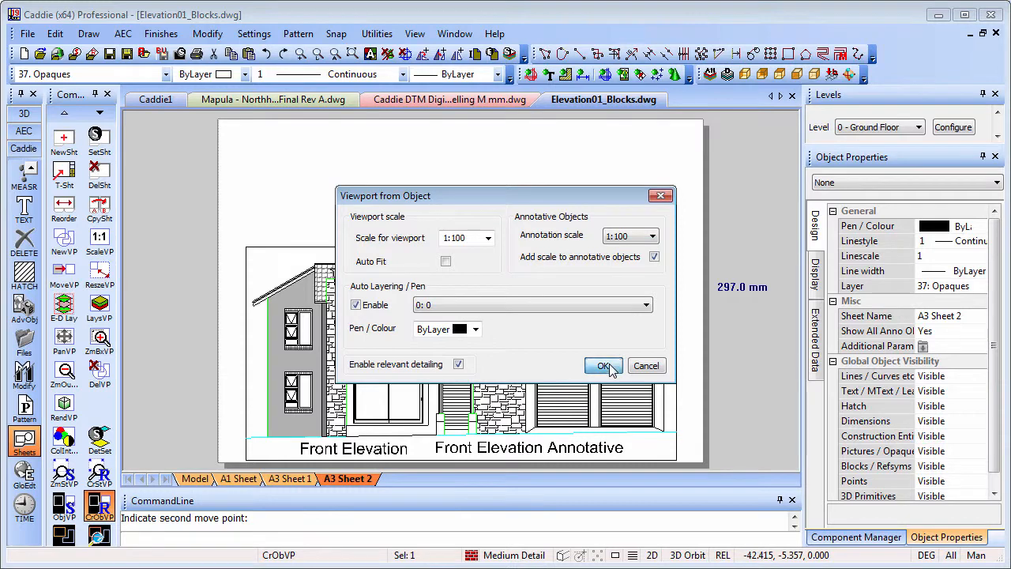
left_click(557, 183)
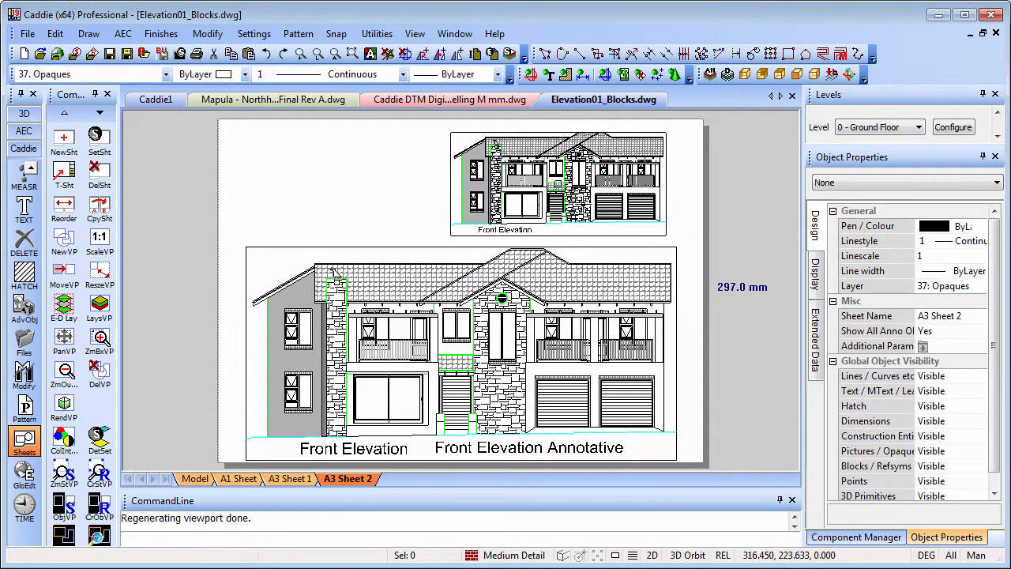
Step: Try to stretch the 1:100 viewport's lower edge down to include the annotative title's full height
left_click(574, 207)
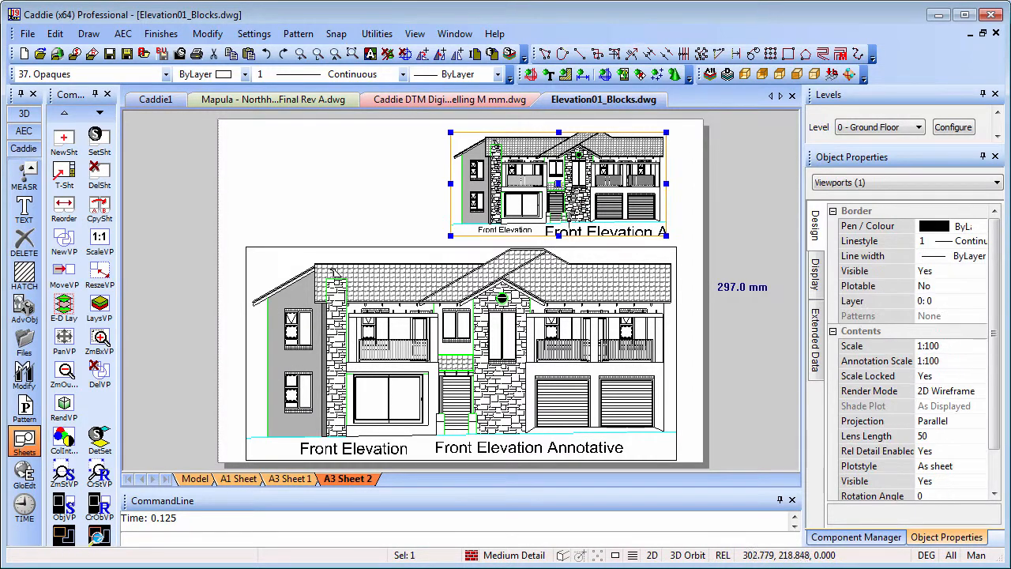
left_click(559, 246)
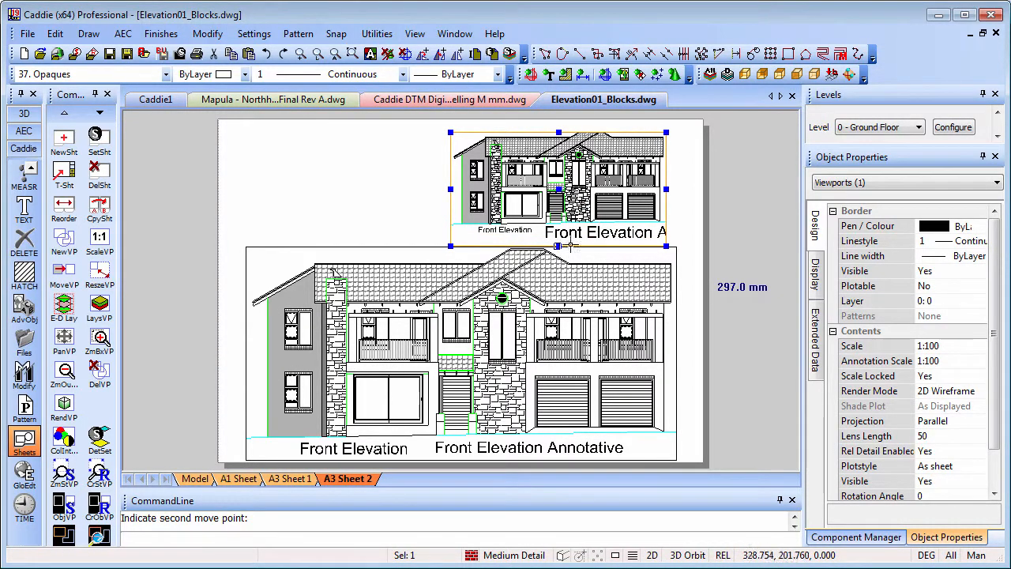
key("Escape")
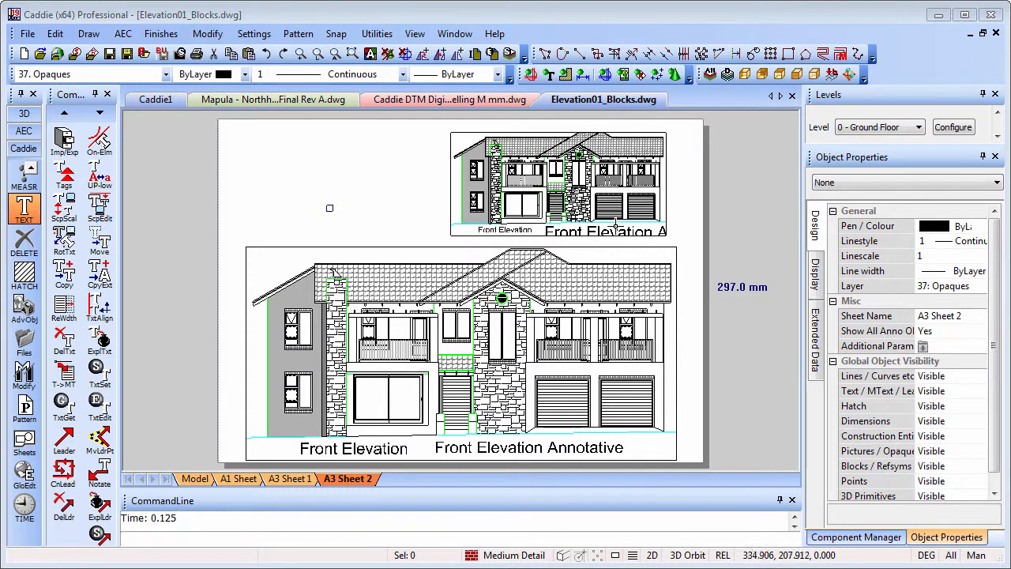
Step: Enlarge the 1:100 viewport by stretching its lower edge down, its right edge outward and its upper edge slightly up
left_click(594, 230)
left_click(559, 234)
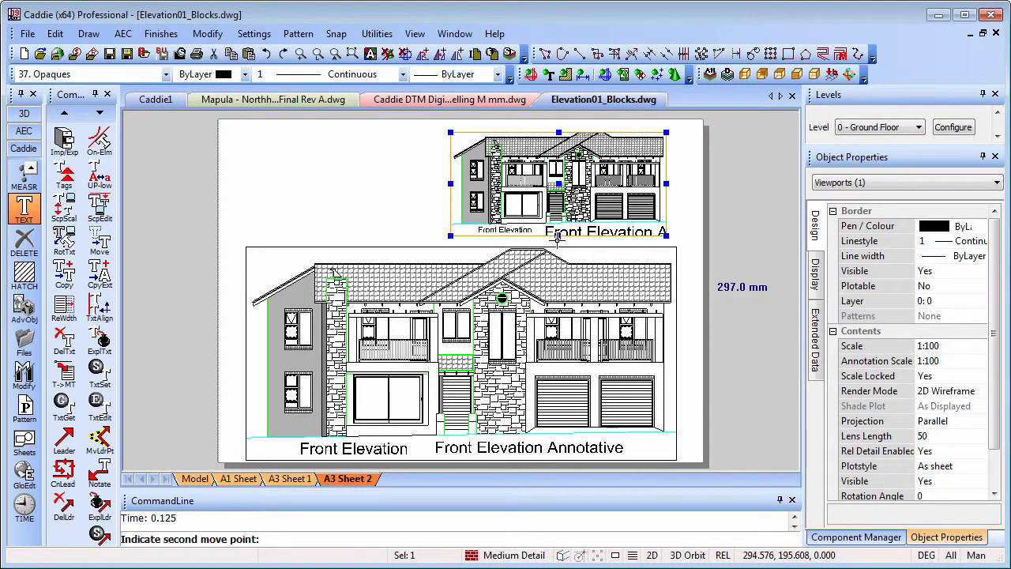
left_click(666, 190)
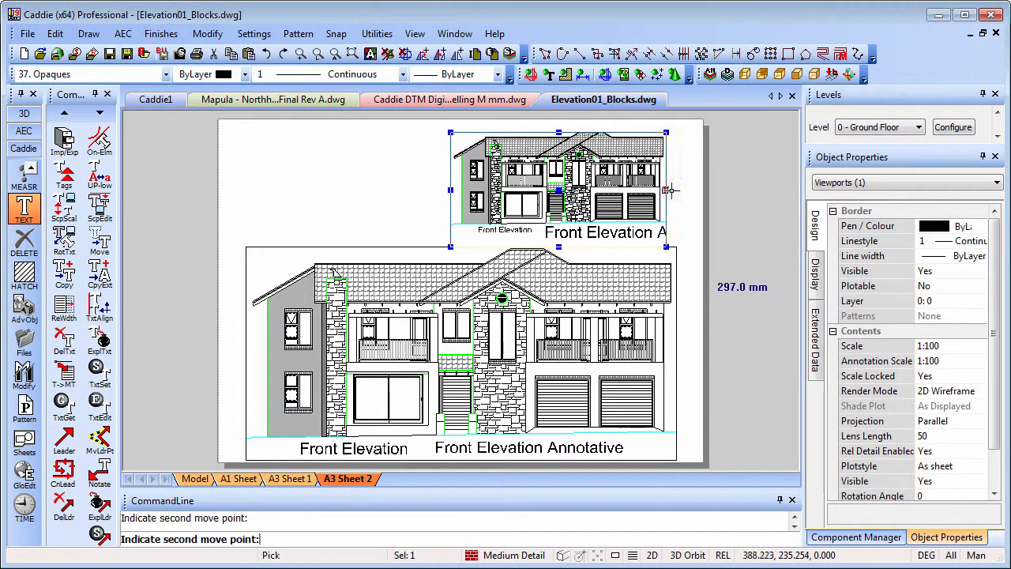
left_click(677, 190)
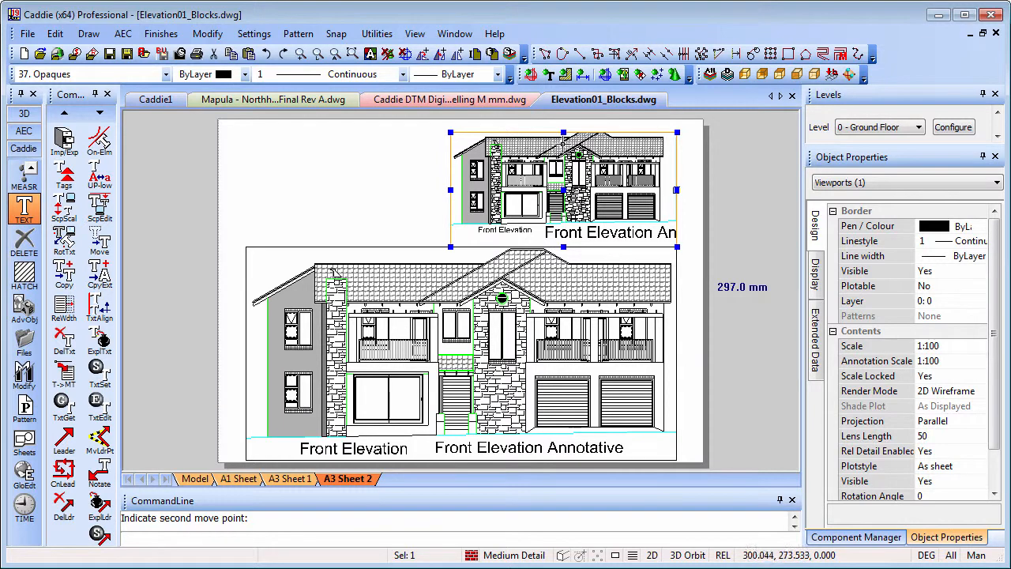
left_click(563, 132)
left_click(563, 128)
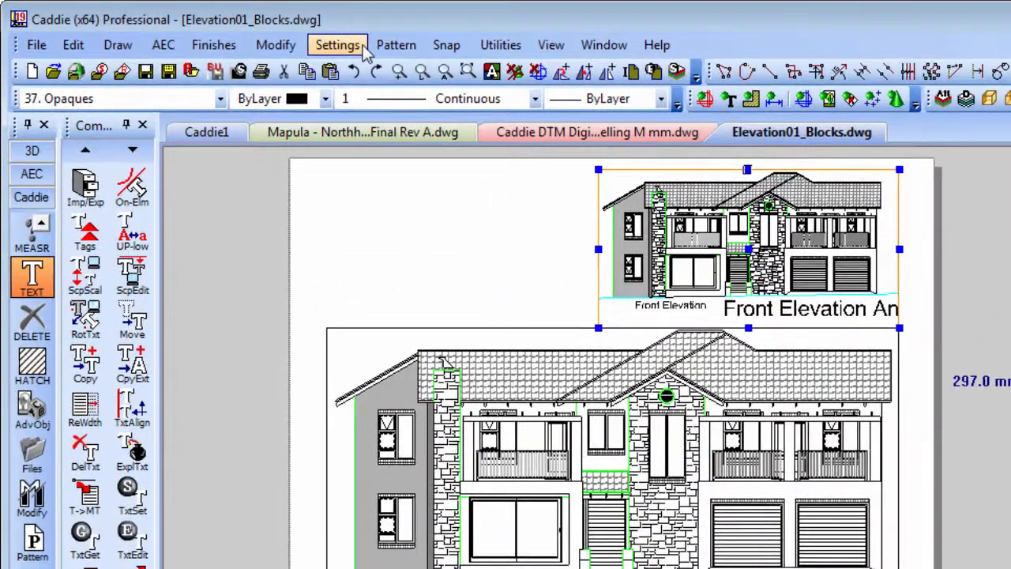
Step: Set Enable Through Viewport Editing to Yes under Viewports in the environment settings
left_click(266, 34)
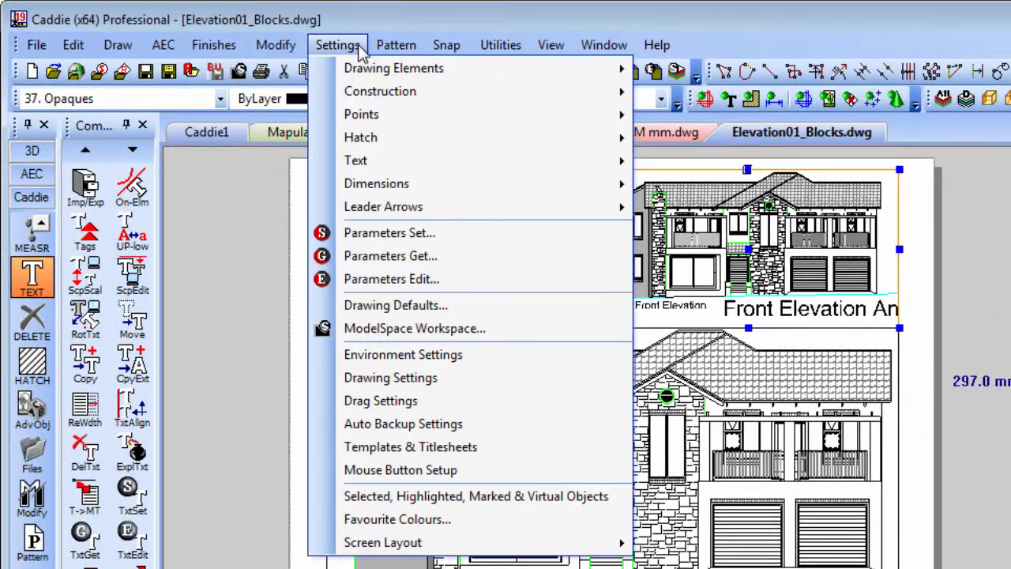
left_click(420, 355)
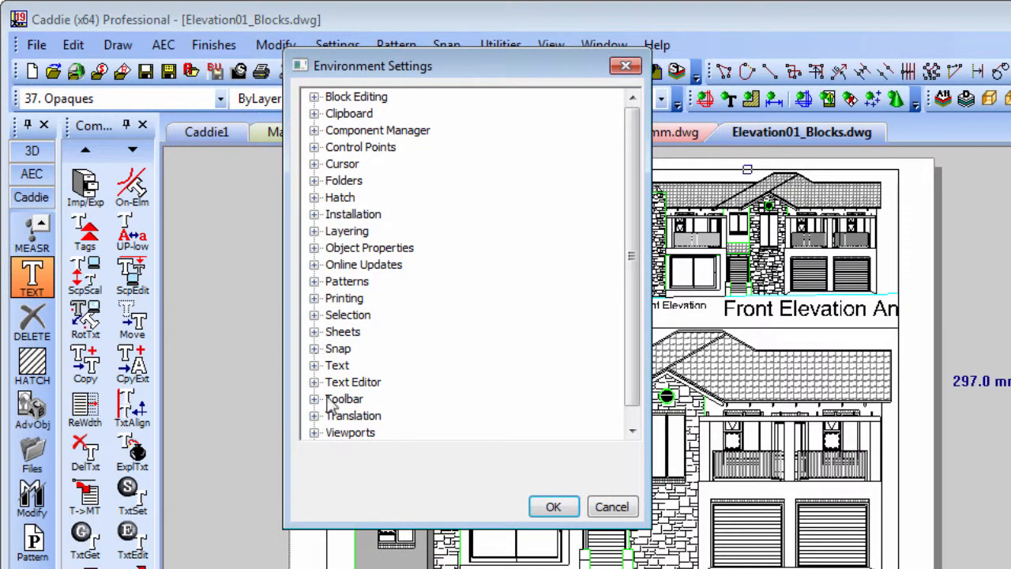
left_click(315, 432)
left_click(334, 416)
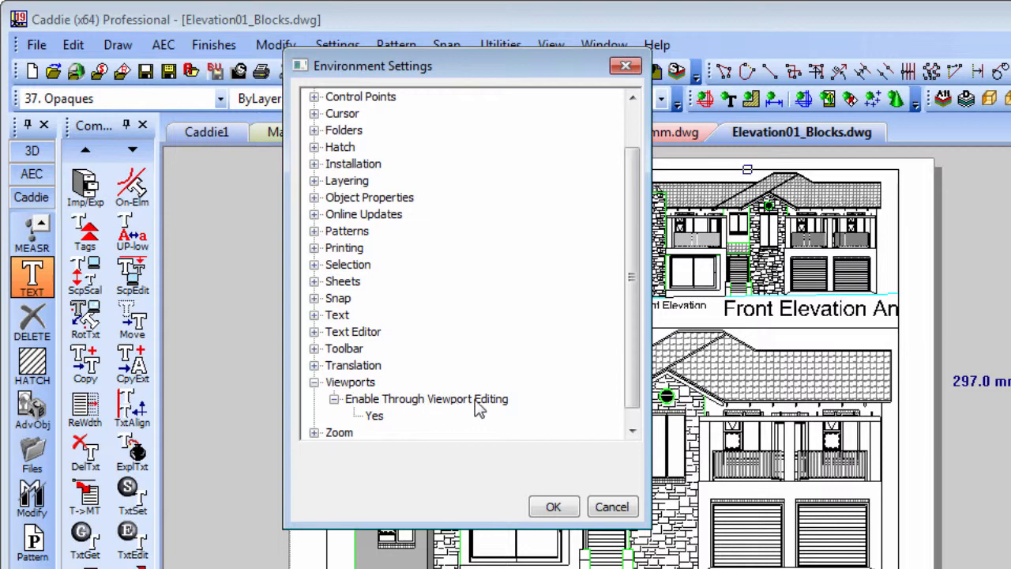
left_click(378, 417)
double_click(375, 417)
left_click(558, 460)
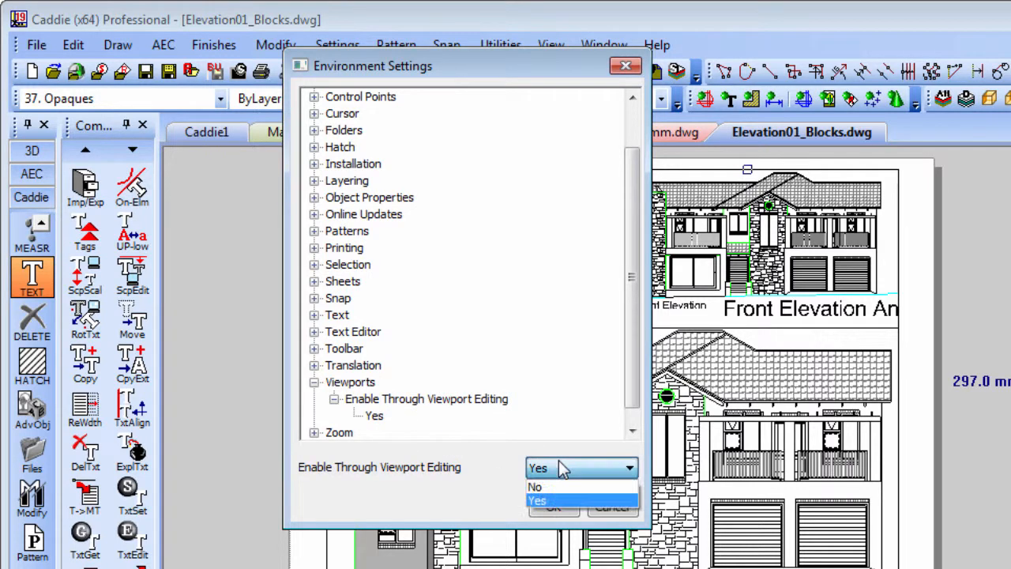
left_click(557, 461)
left_click(553, 506)
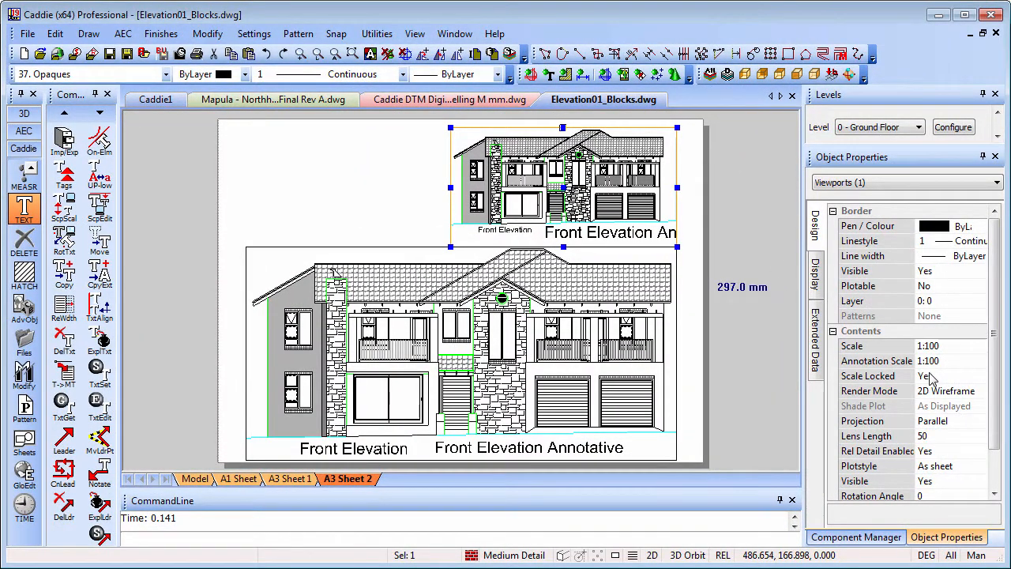
Step: Set Scale Locked to Yes for the 1:100 viewport
left_click(937, 383)
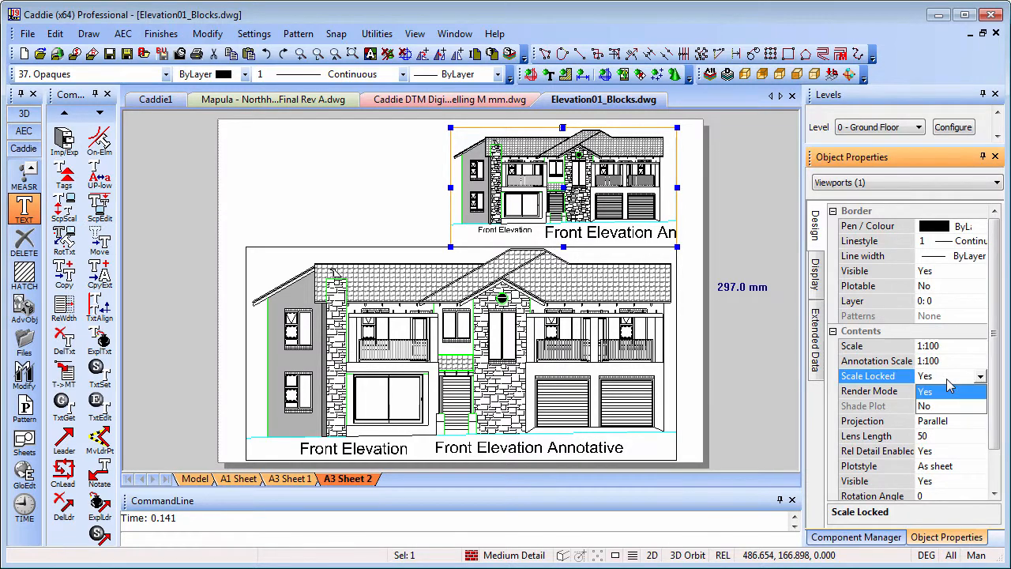
left_click(951, 385)
key("Escape")
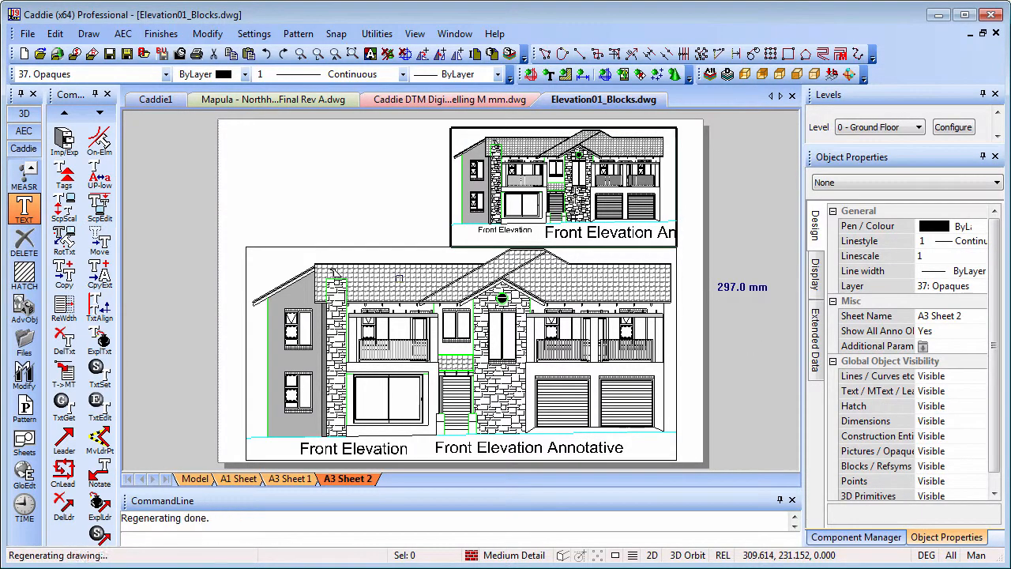
Step: Delete the normal "Front Elevation" title through the 1:100 viewport
scroll(587, 248, "up", 3)
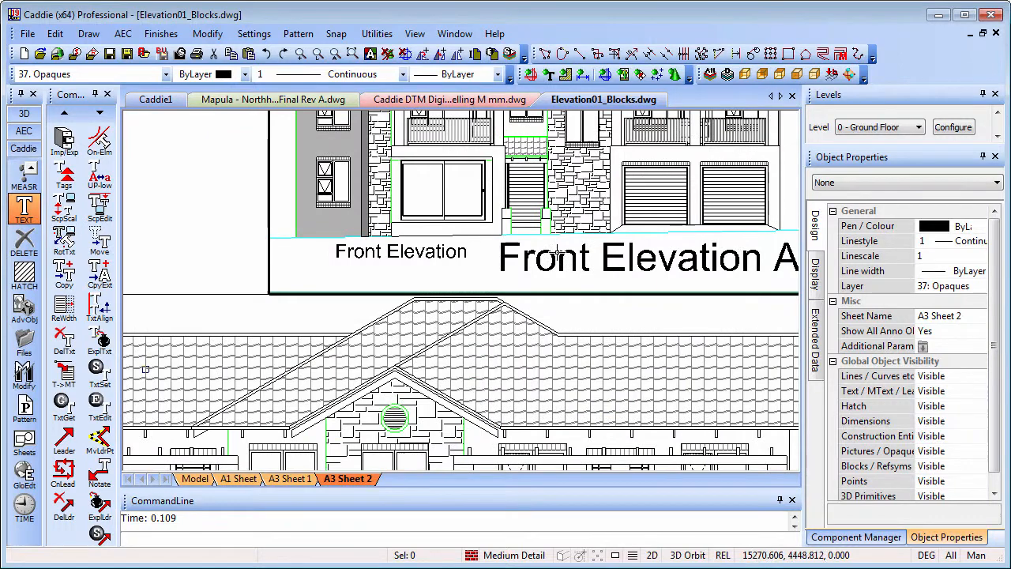
left_click(401, 253)
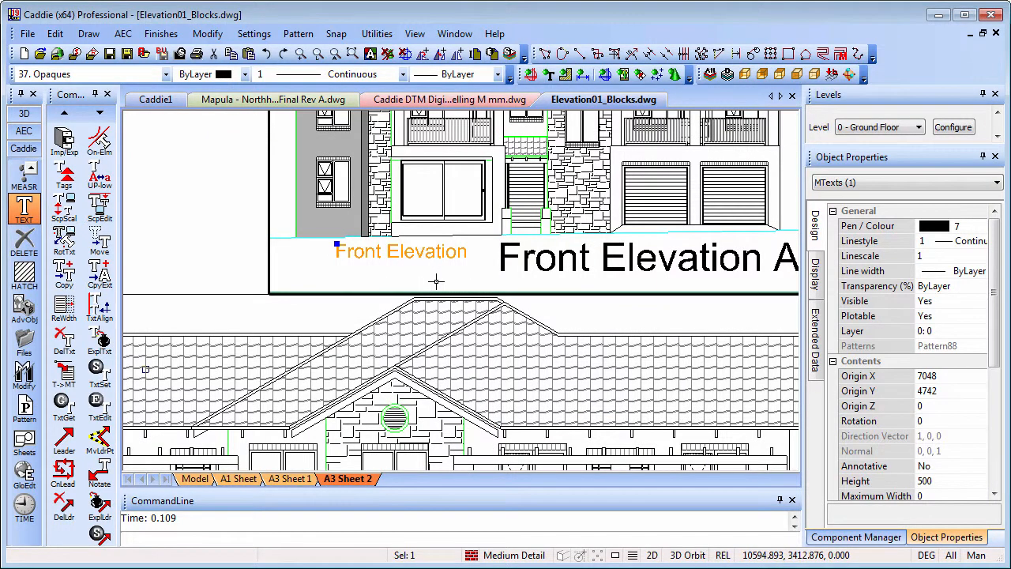
key("Delete")
Step: Move the "Front Elevation Annotative" title horizontally left in the 1:100 viewport so it starts beneath the house's left wall, and clear the selection
left_click(504, 252)
left_click(500, 243)
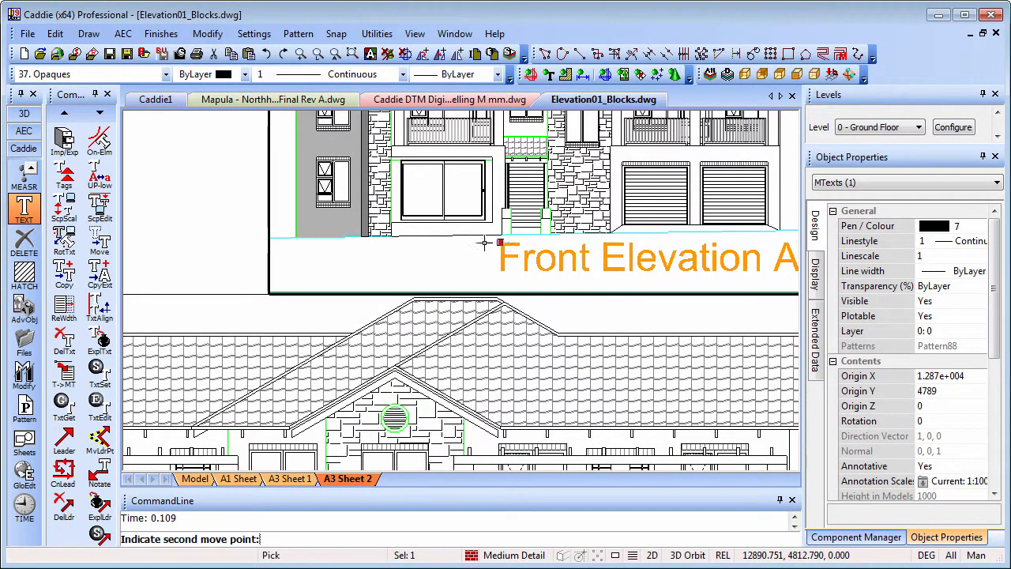
left_click(301, 243)
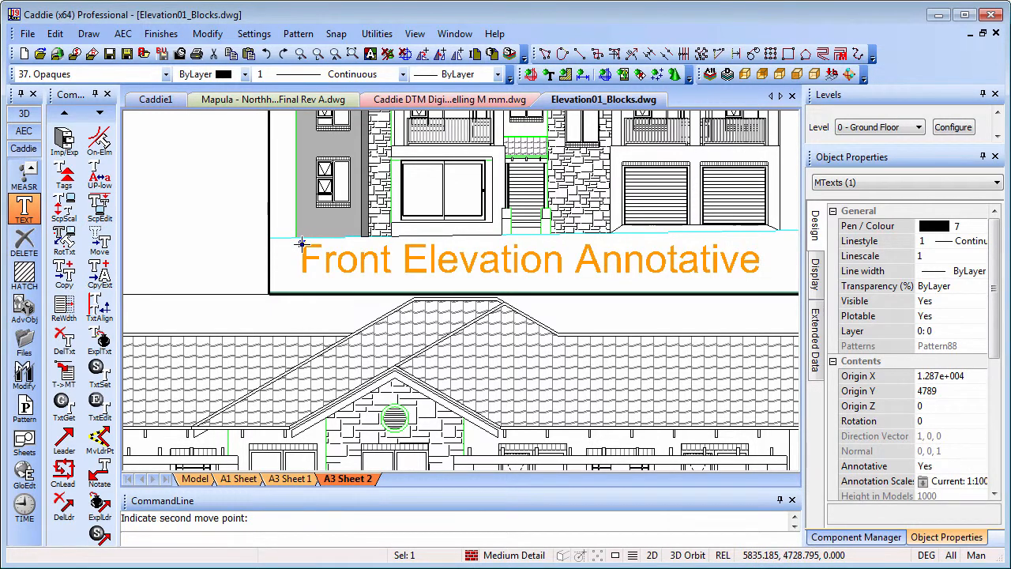
right_click(190, 210)
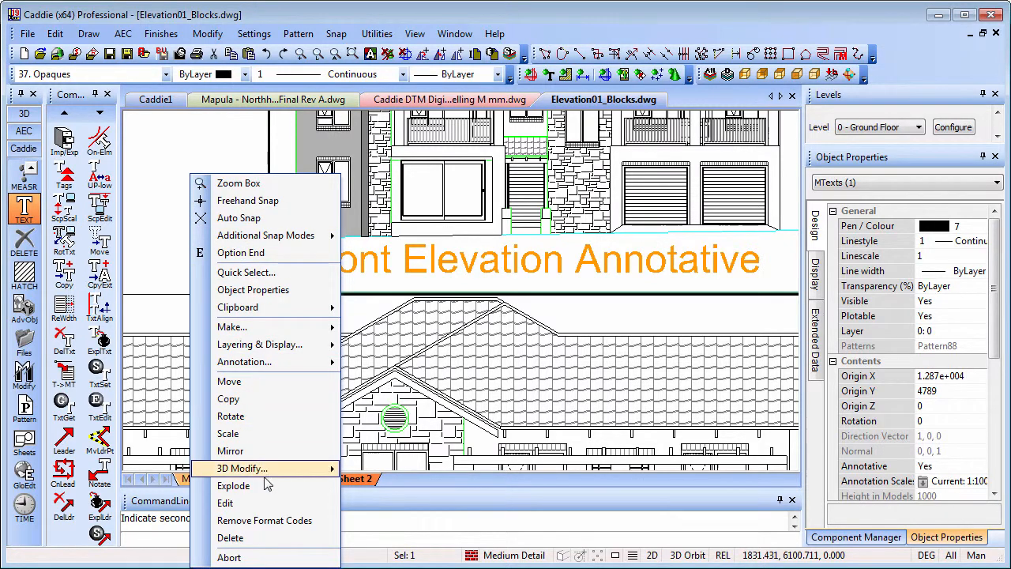
left_click(251, 557)
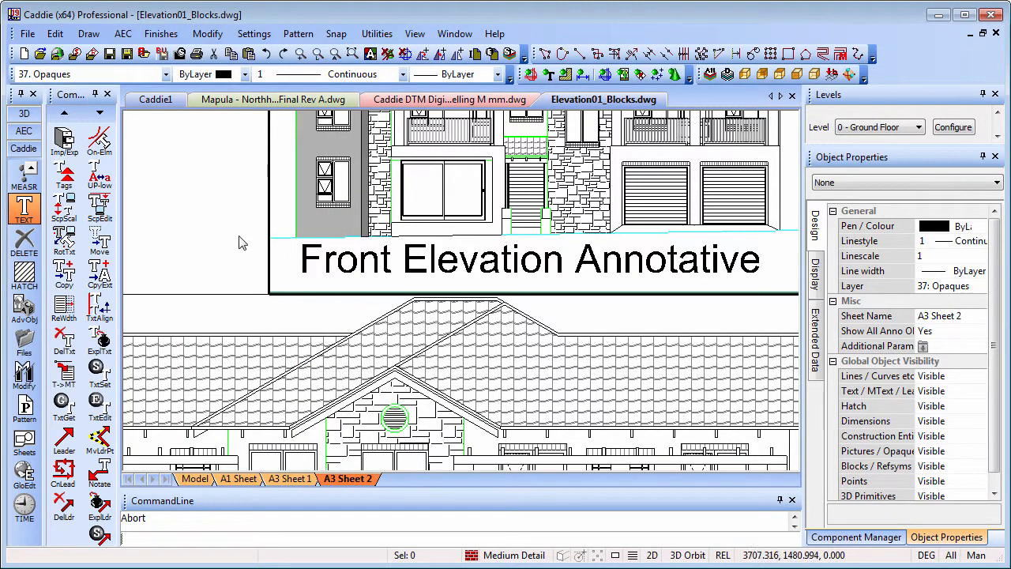
Step: Toggle off through-viewport editing and compare the annotative titles in both viewports on the full A3 sheet
right_click(228, 189)
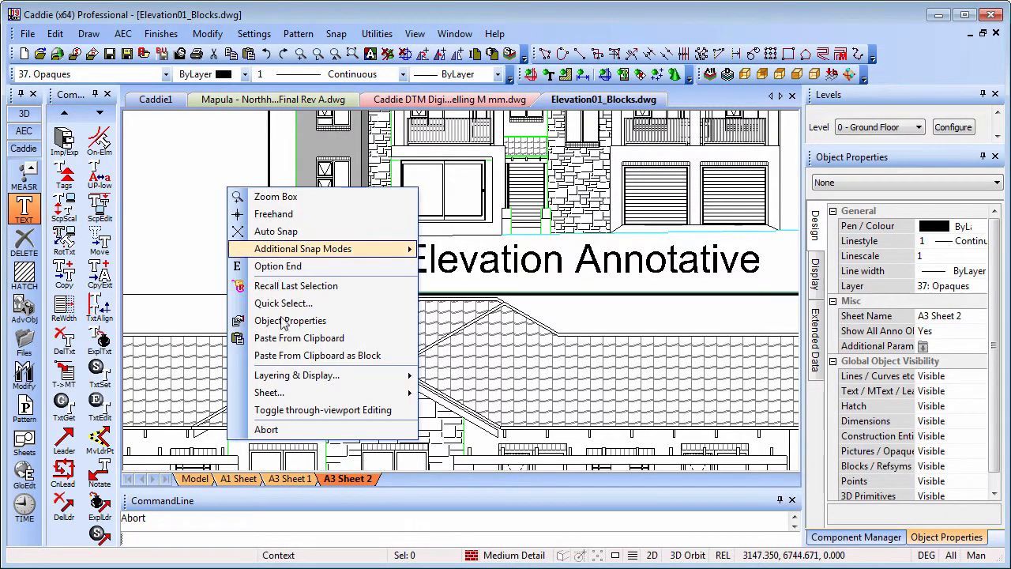
left_click(337, 412)
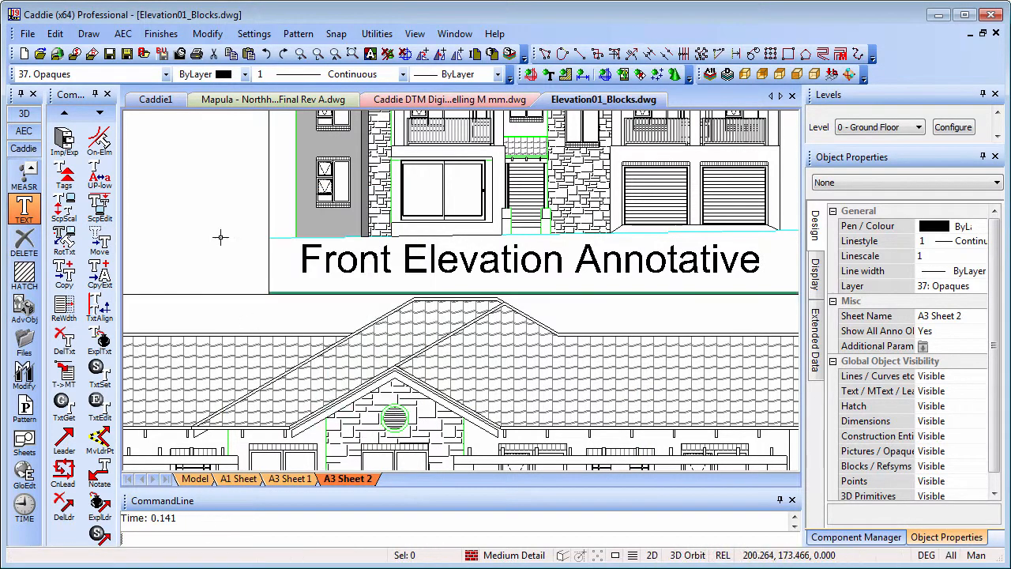
scroll(399, 312, "down", 3)
scroll(403, 302, "down", 2)
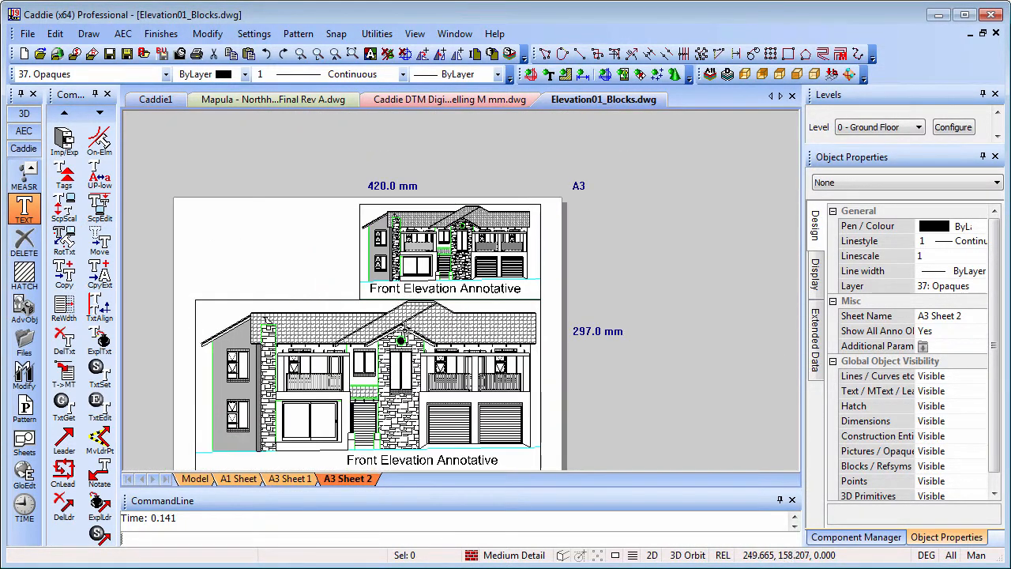
scroll(494, 328, "down", 1)
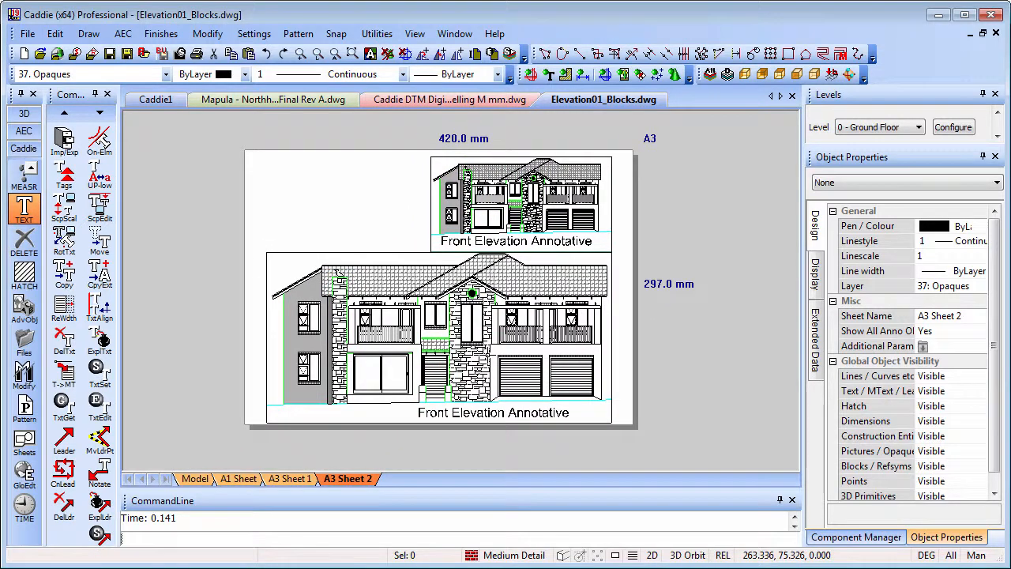
scroll(491, 332, "up", 1)
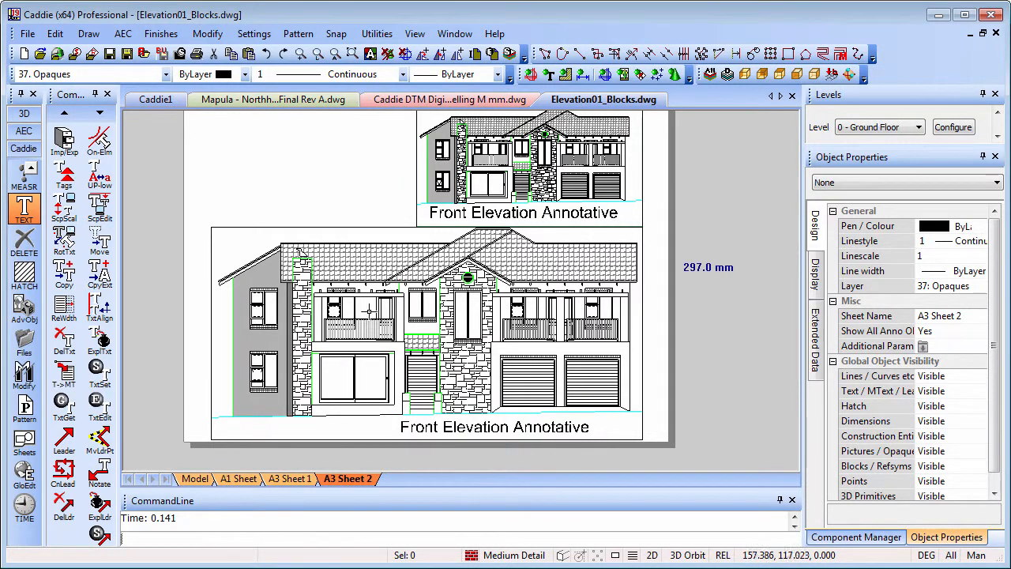
middle_click_drag(366, 308, 387, 334)
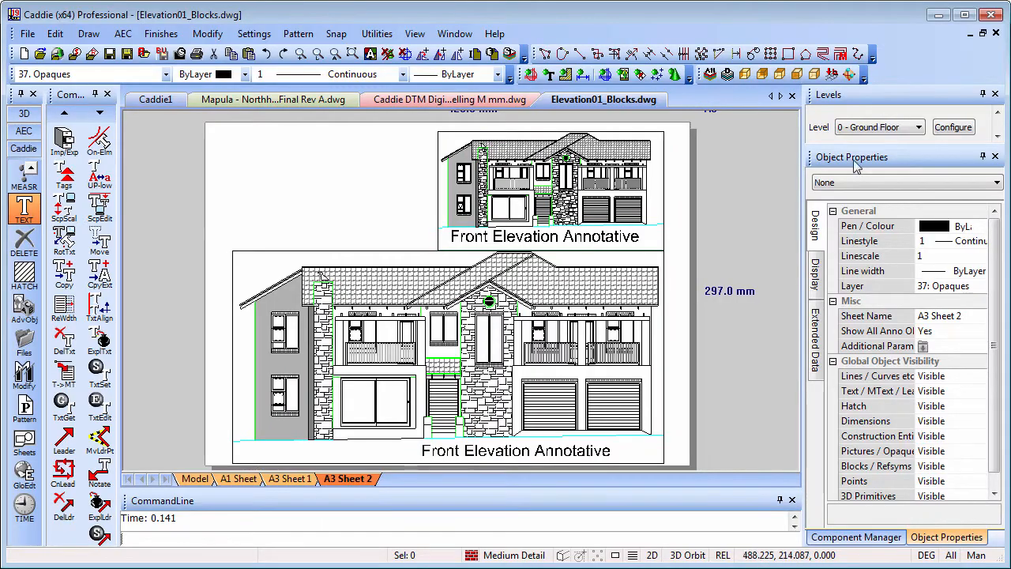